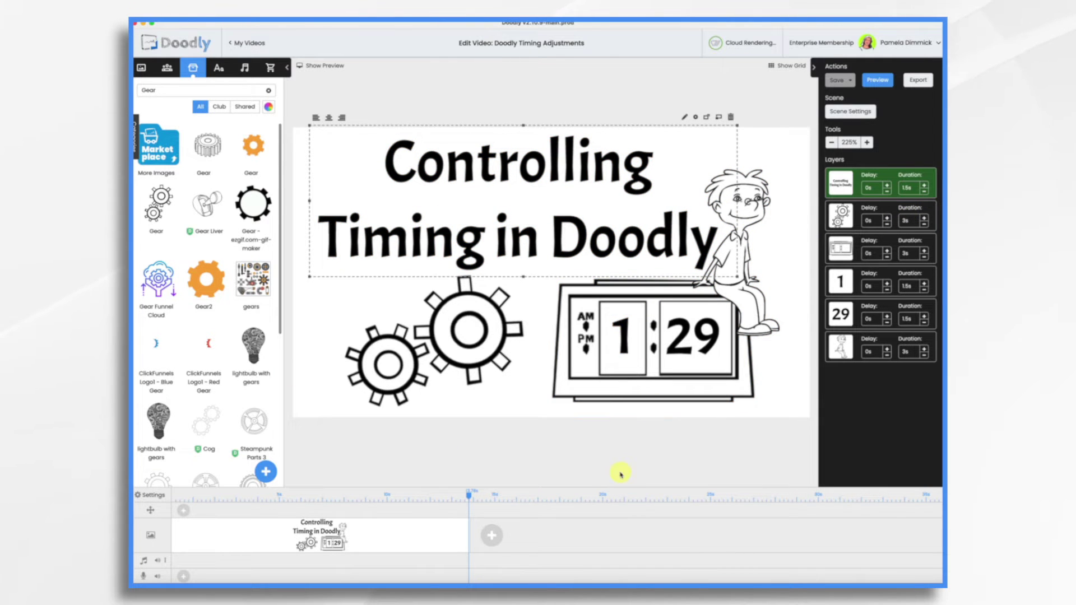
Preview the scene to check its timing, then lengthen the title's draw time to 2s
click(890, 90)
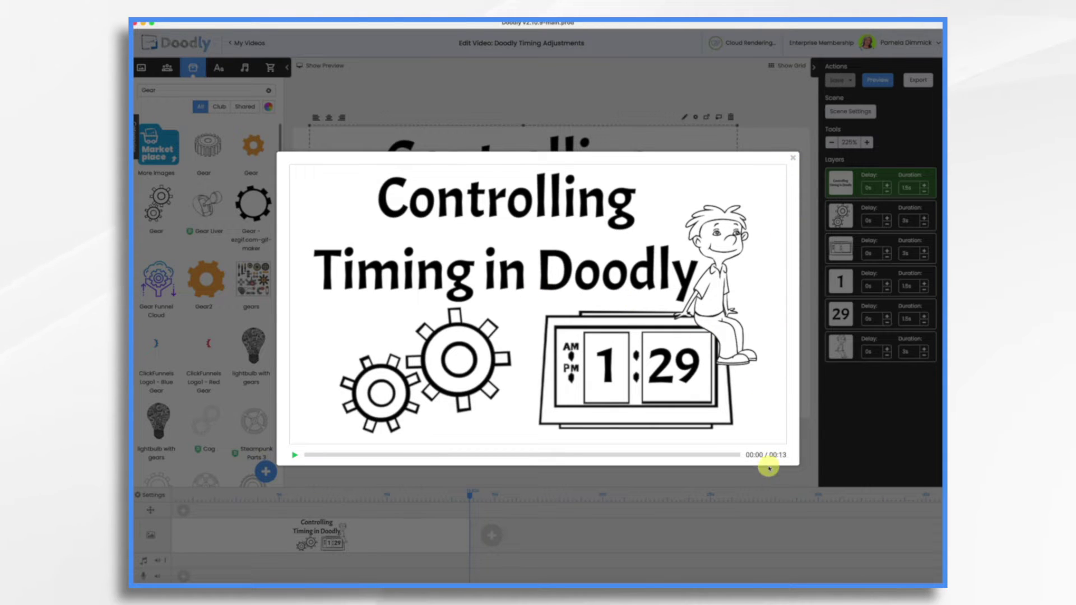
click(797, 163)
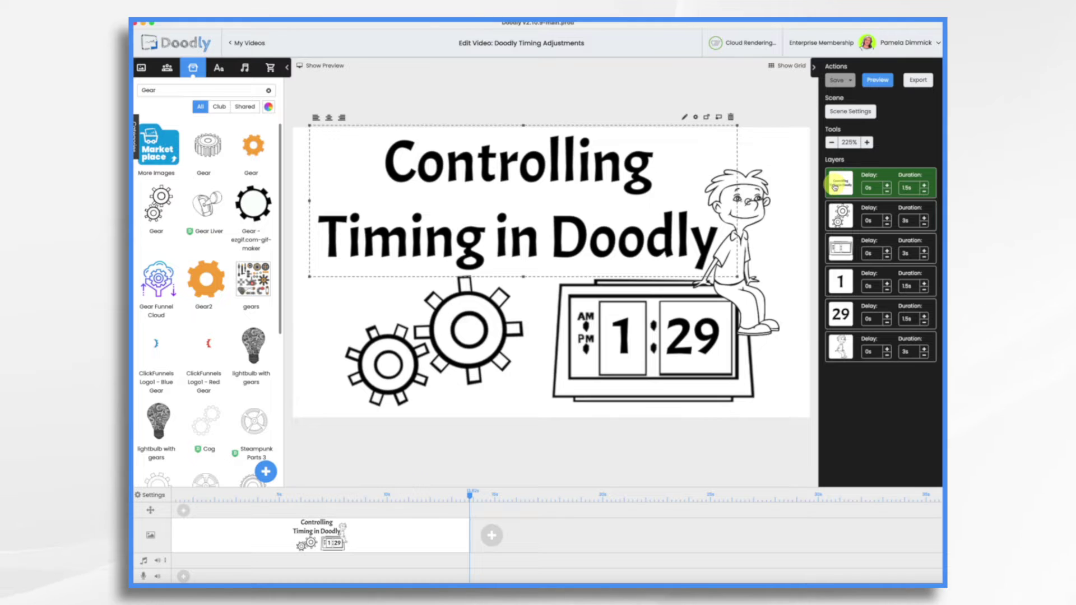
click(924, 185)
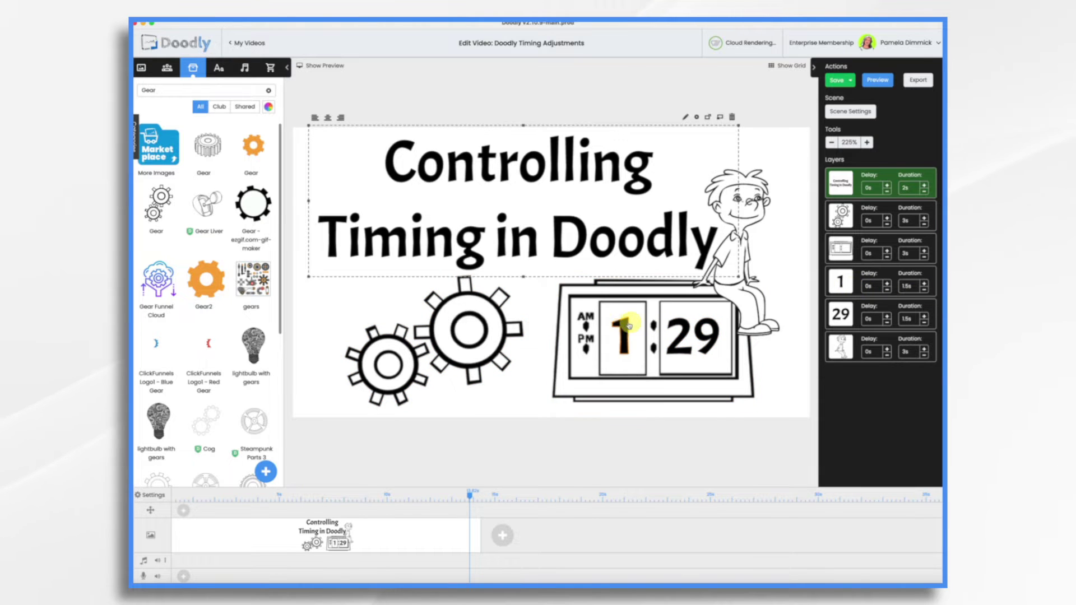
Shorten clock digit 1 to 0.5s and digit 29 to 1s, then preview the retimed scene
click(924, 290)
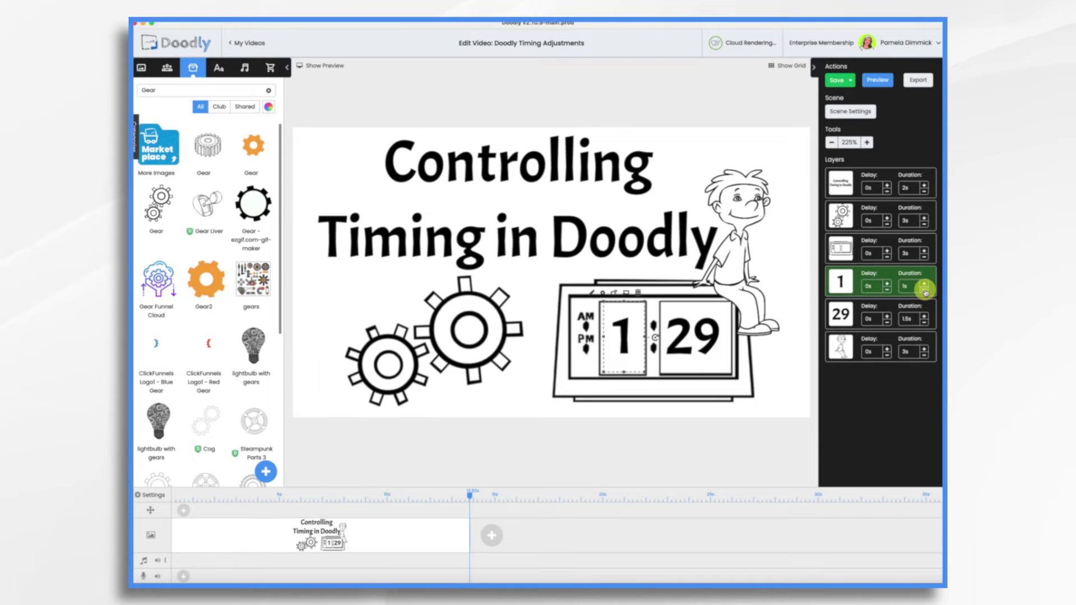
click(924, 290)
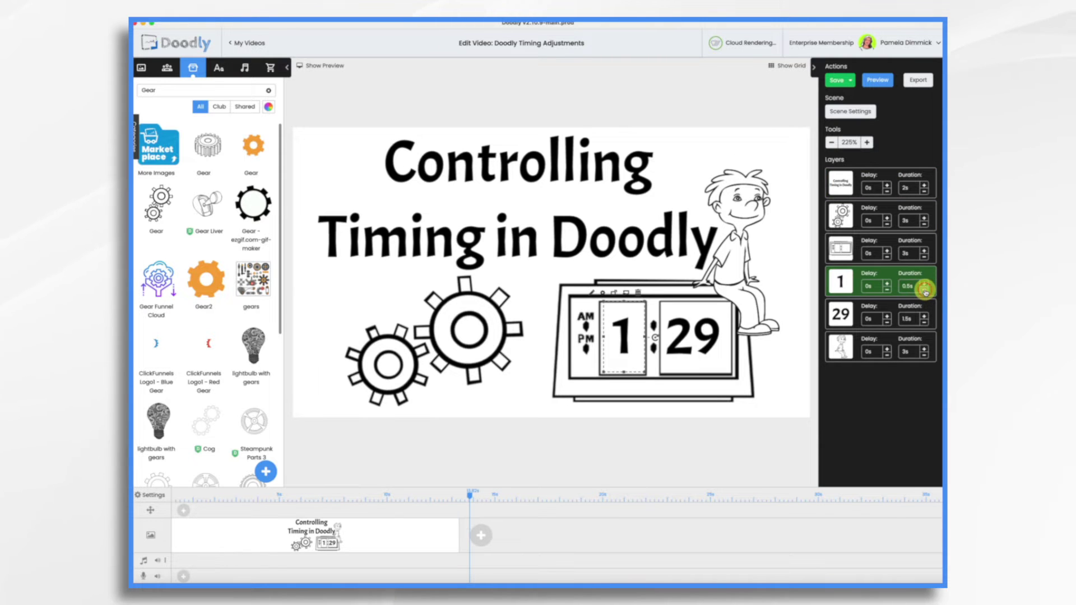
click(695, 346)
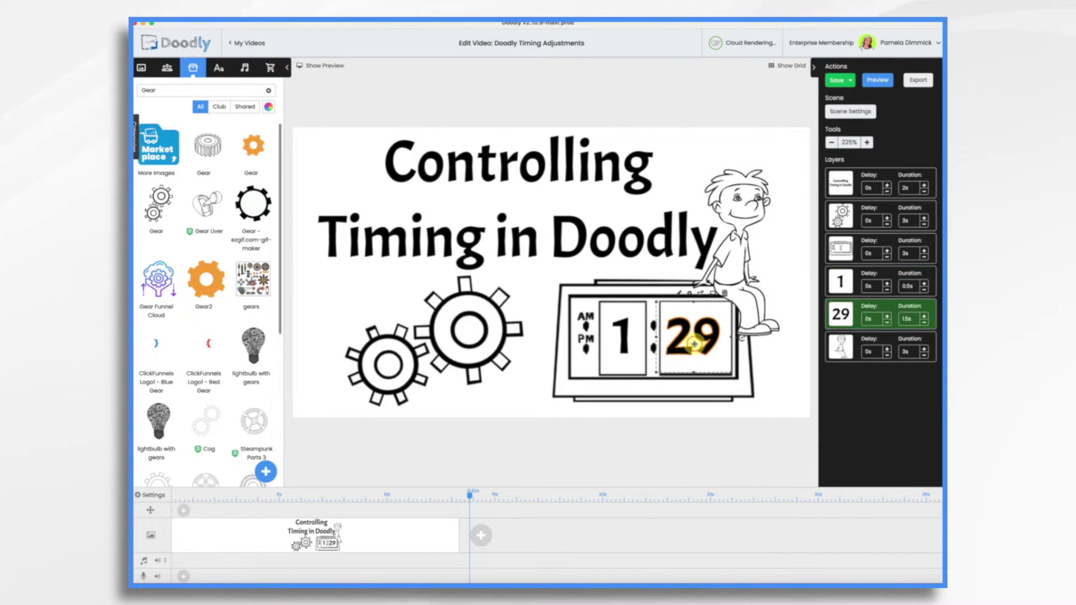
click(924, 322)
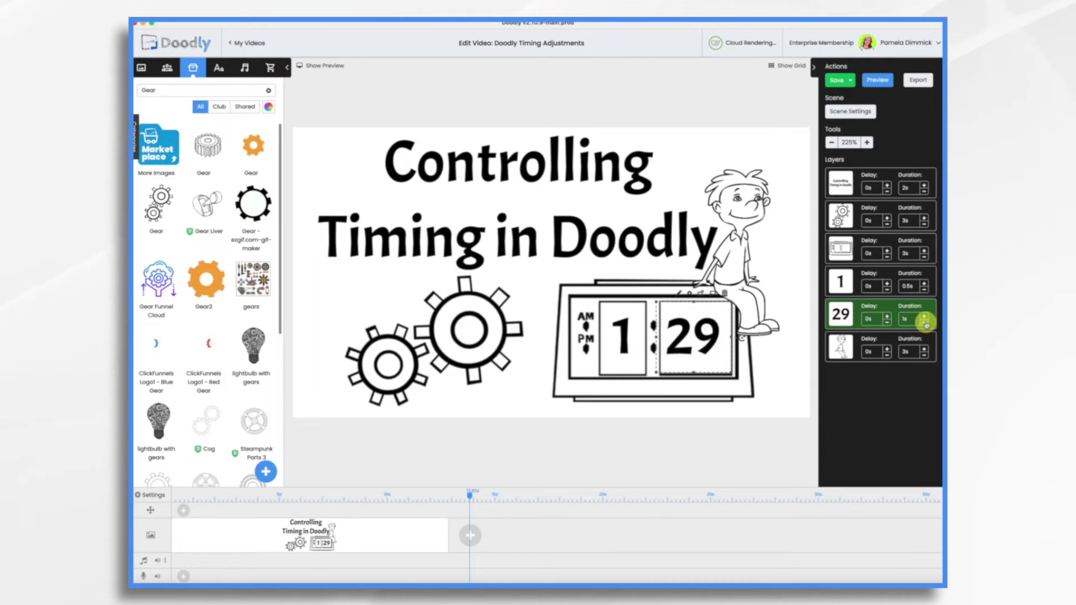
click(887, 81)
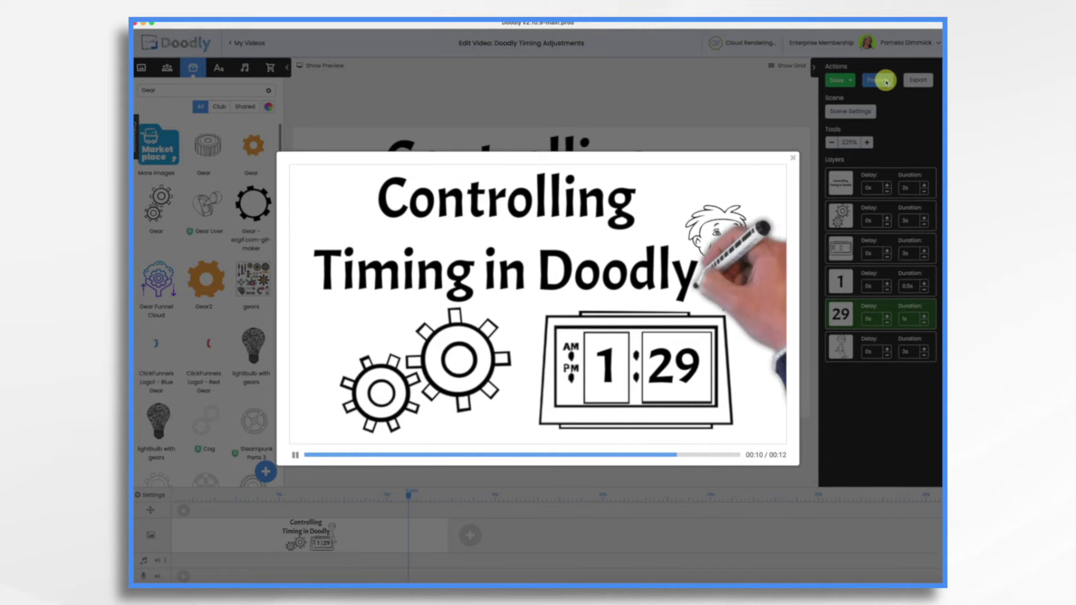
Close the finished 12-second preview to return to the scene editor
click(792, 160)
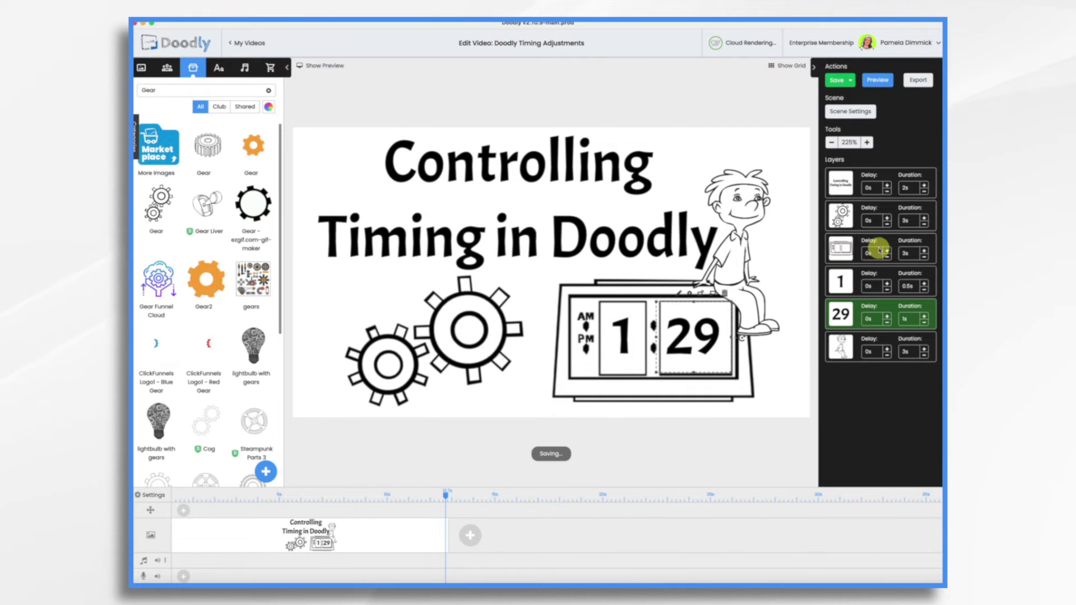
Change the gears, clock and boy layers from 3s to a shared 2s draw duration
click(919, 258)
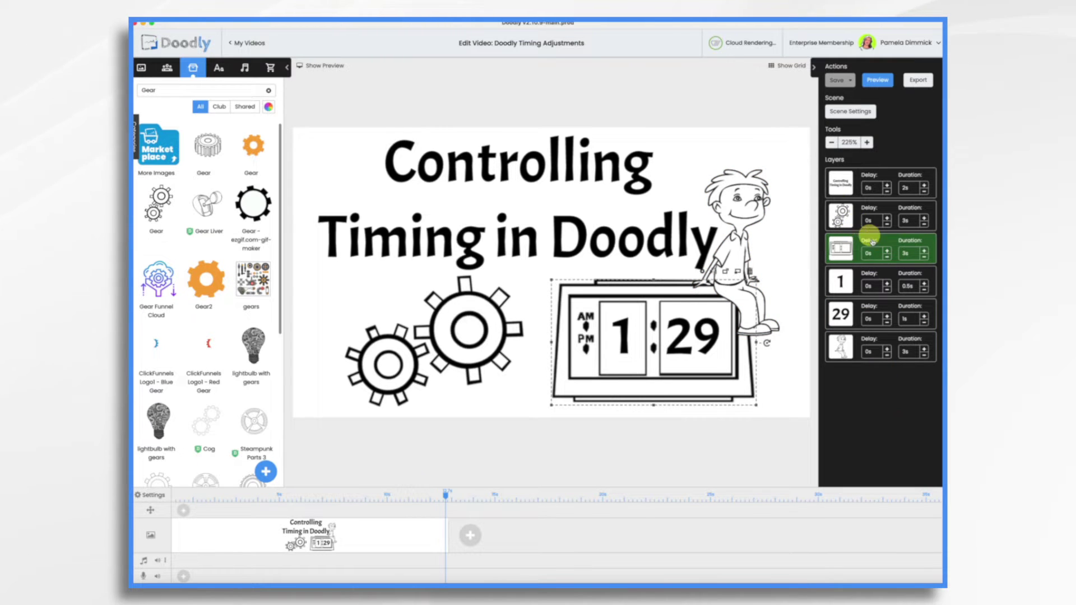
click(843, 214)
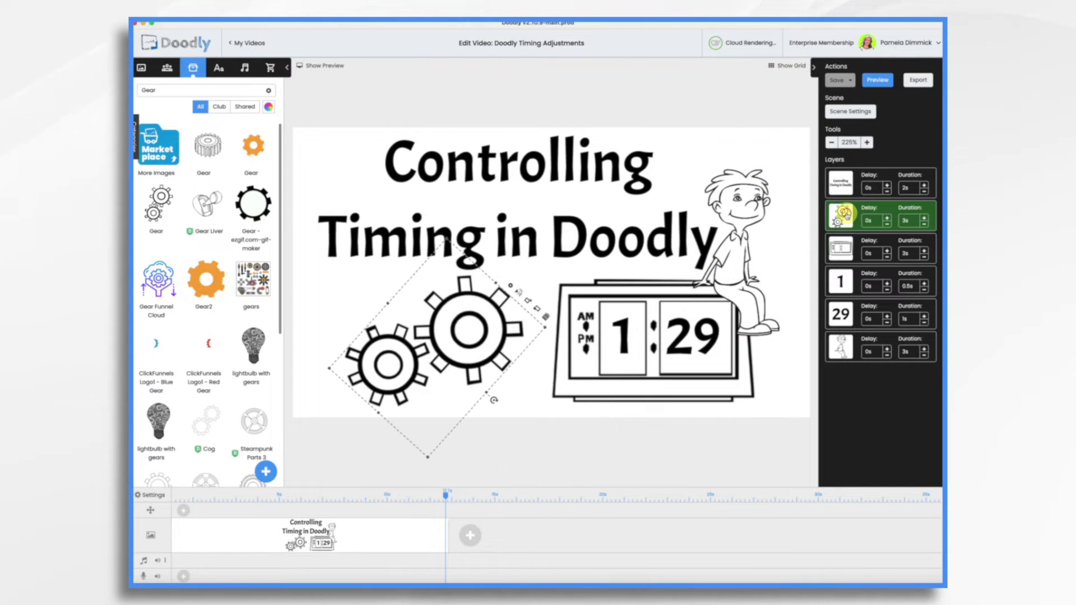
shift+click(845, 247)
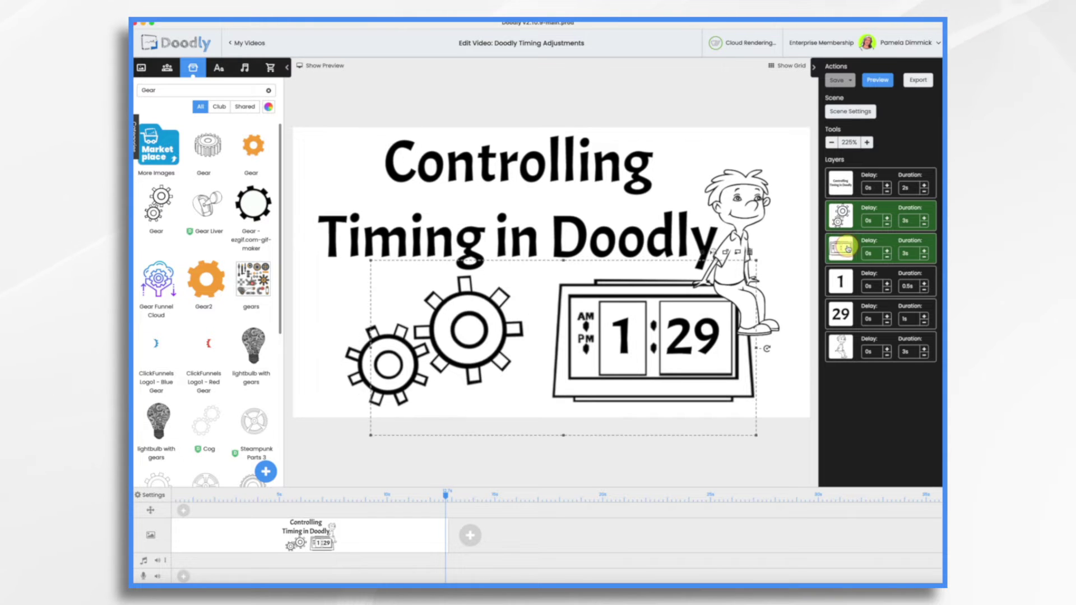
shift+click(845, 351)
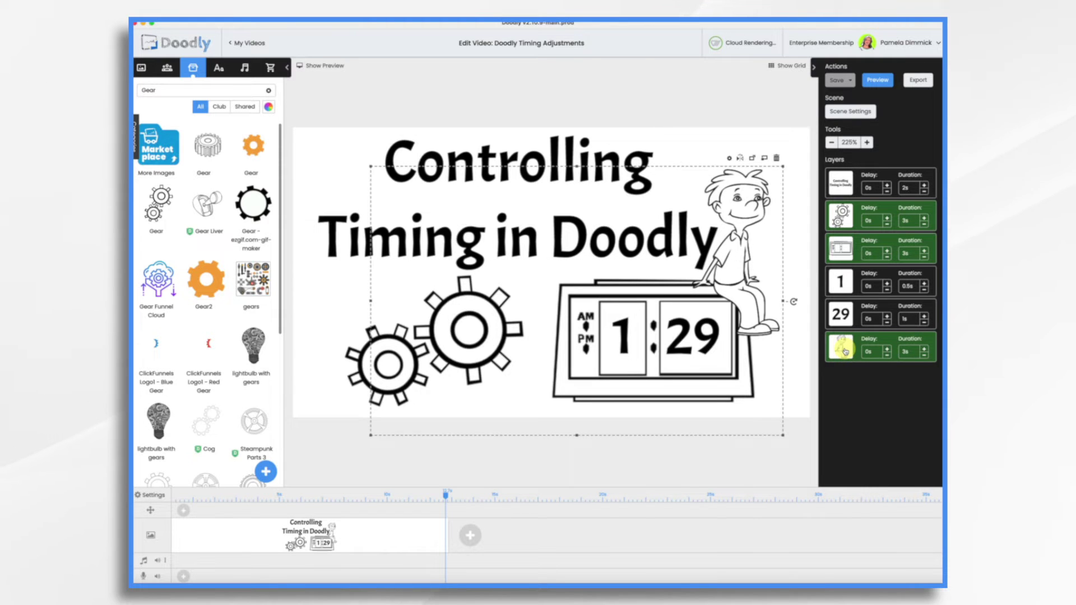
right_click(845, 352)
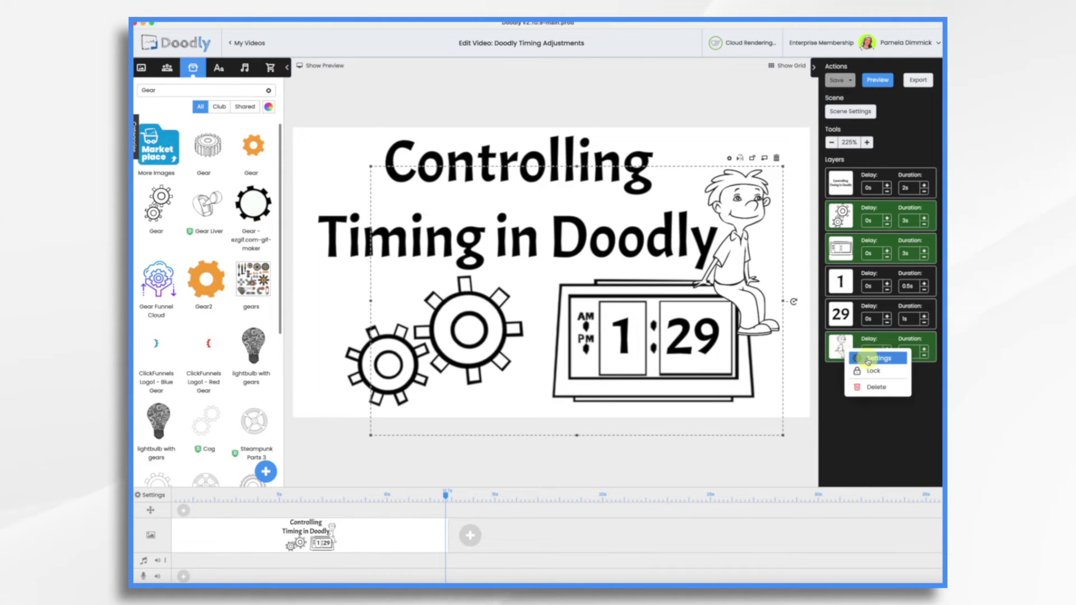
click(868, 359)
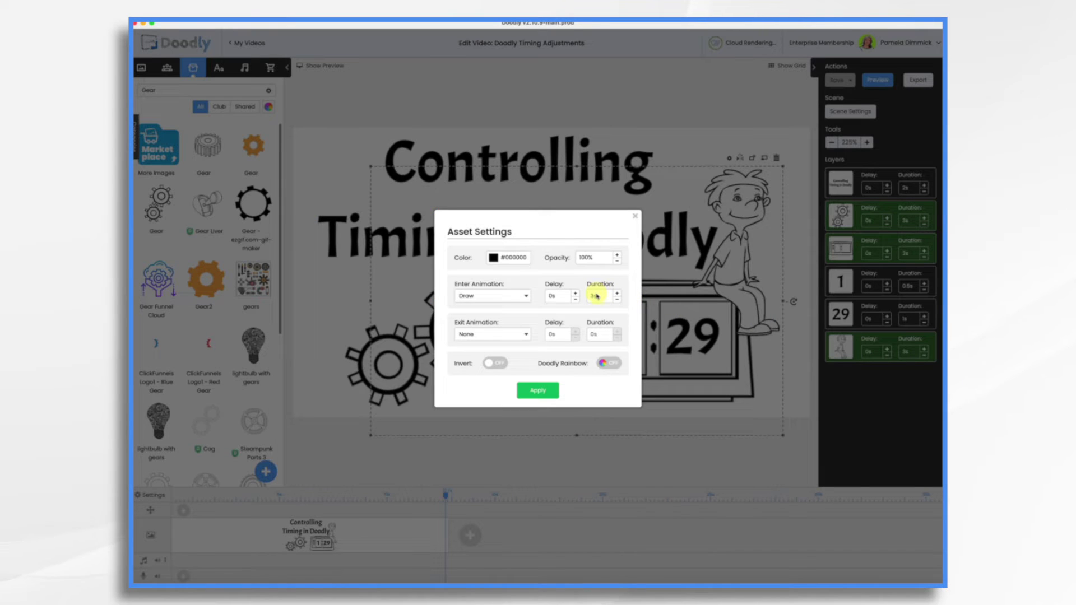
key(BackSpace)
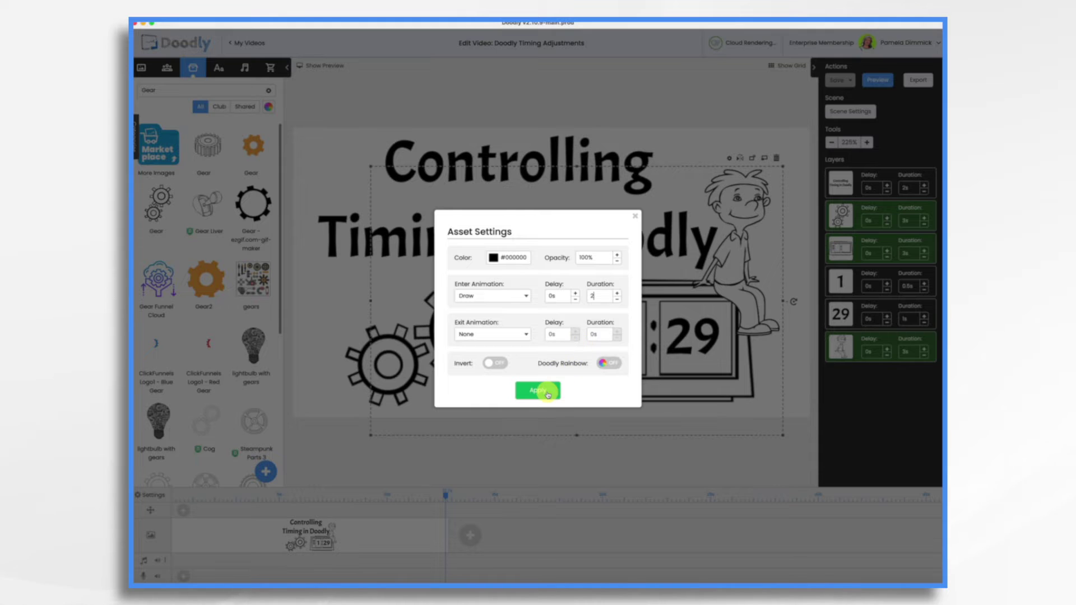
click(547, 394)
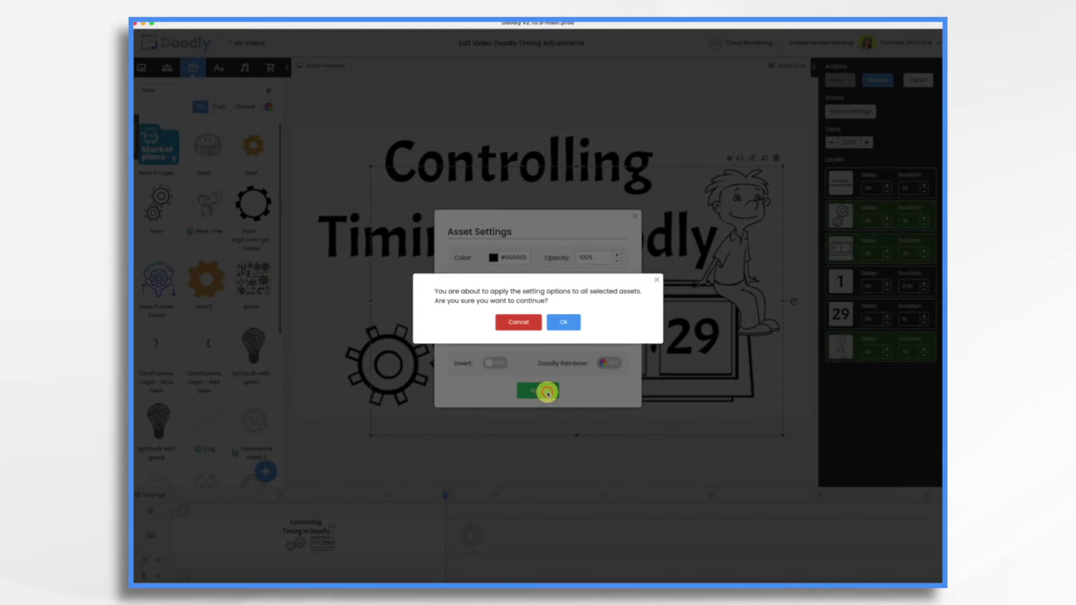
click(563, 322)
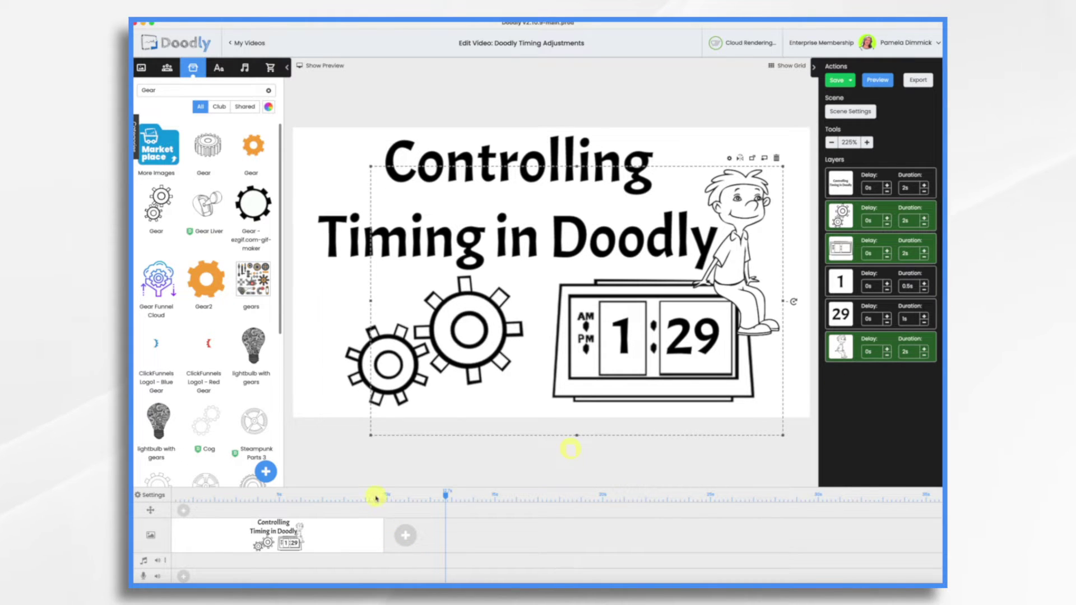
Deselect the layers and shorten the scene clip so title, gears, clock and boy draw in 1.2s
click(805, 403)
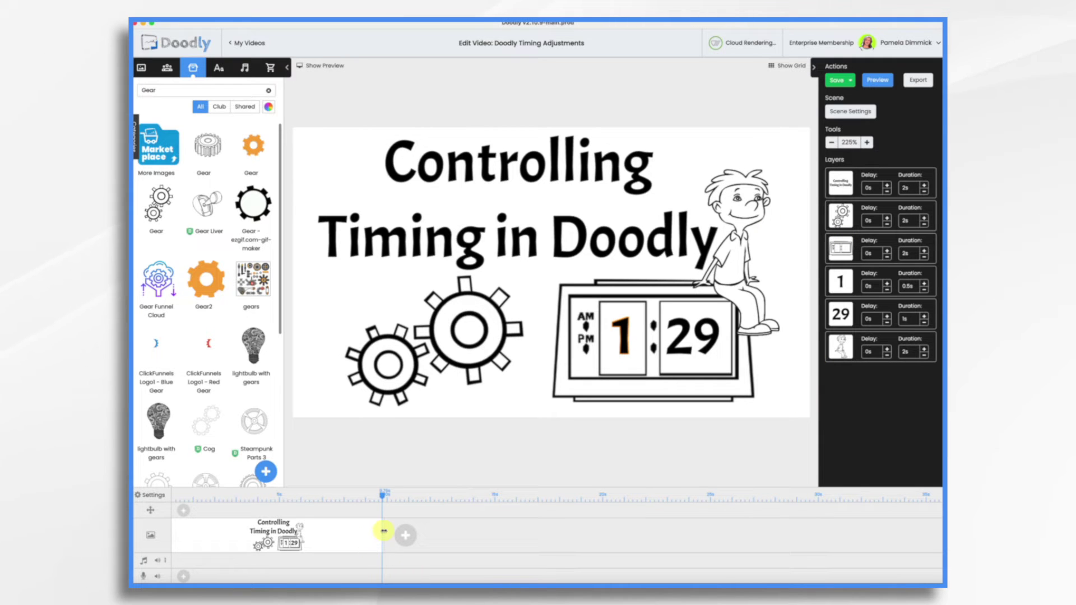
drag(383, 531, 349, 533)
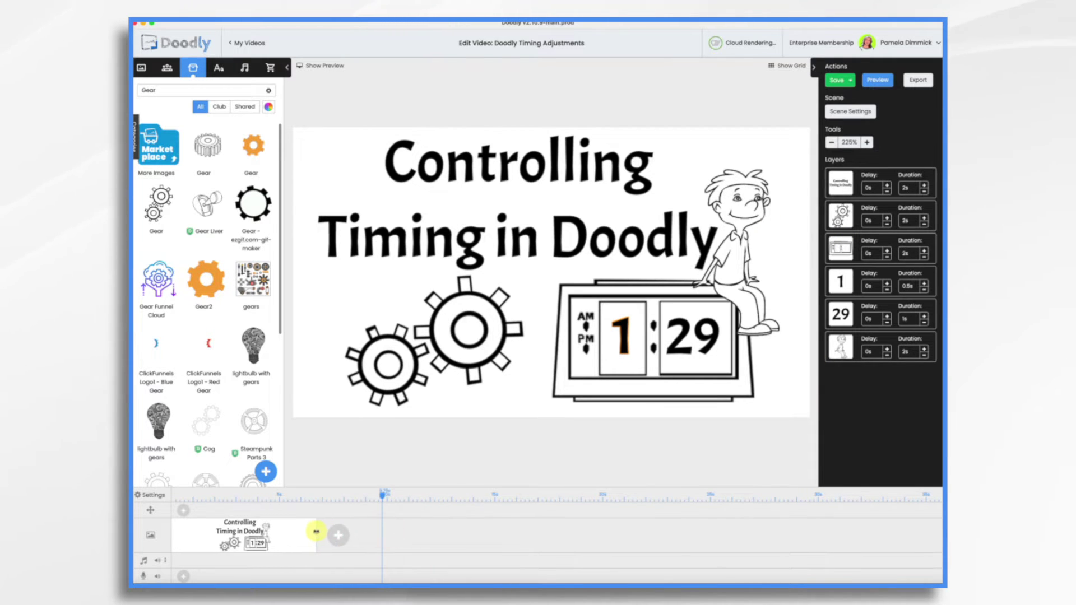
mouse_move(316, 531)
mouse_down()
mouse_move(306, 532)
mouse_move(476, 533)
mouse_move(597, 550)
mouse_move(303, 544)
mouse_up()
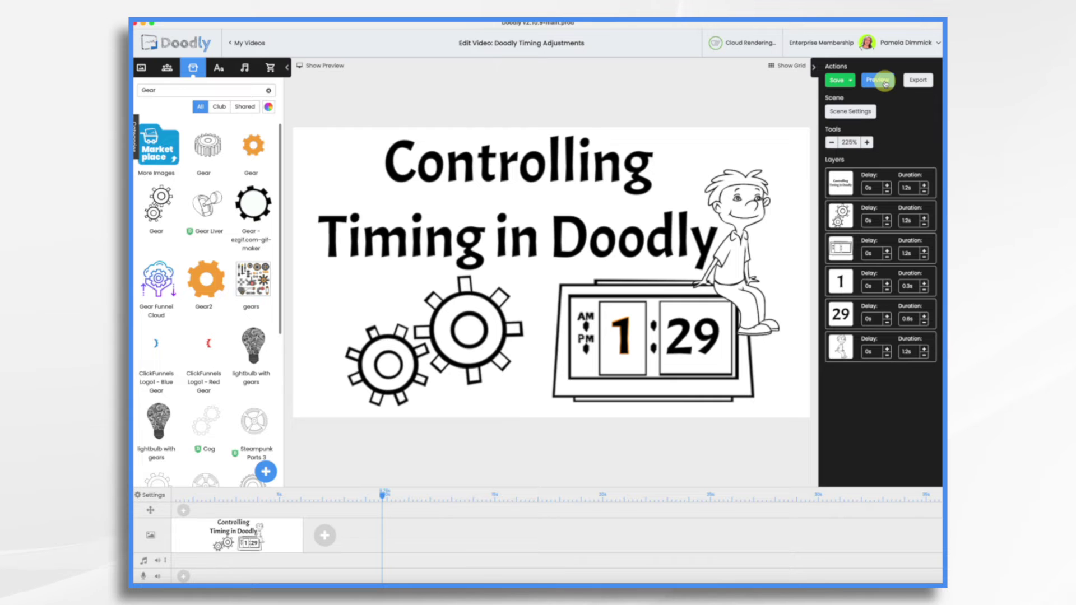
click(885, 82)
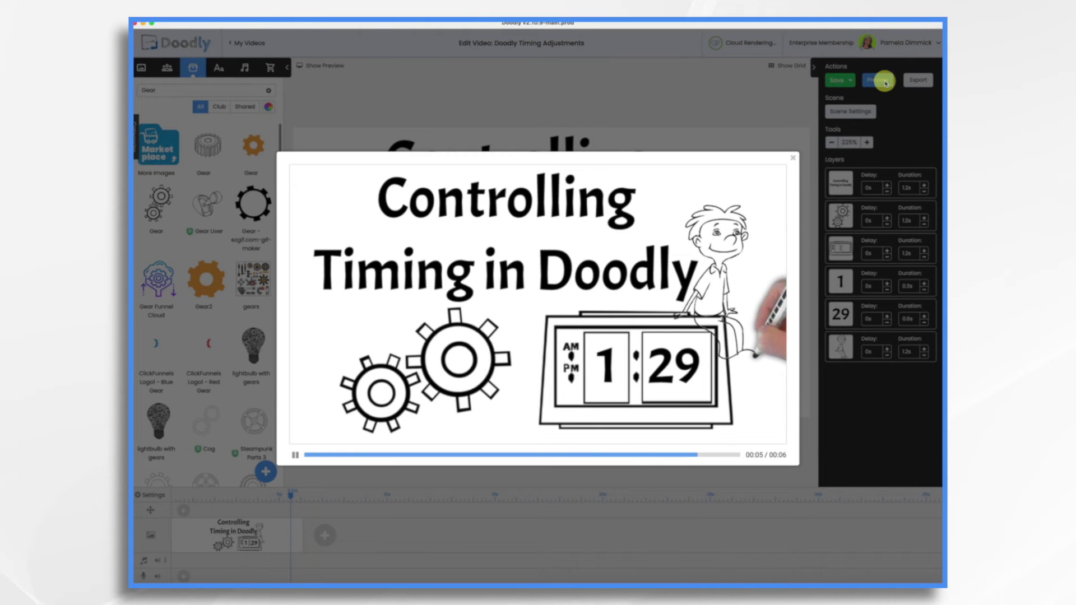
click(793, 159)
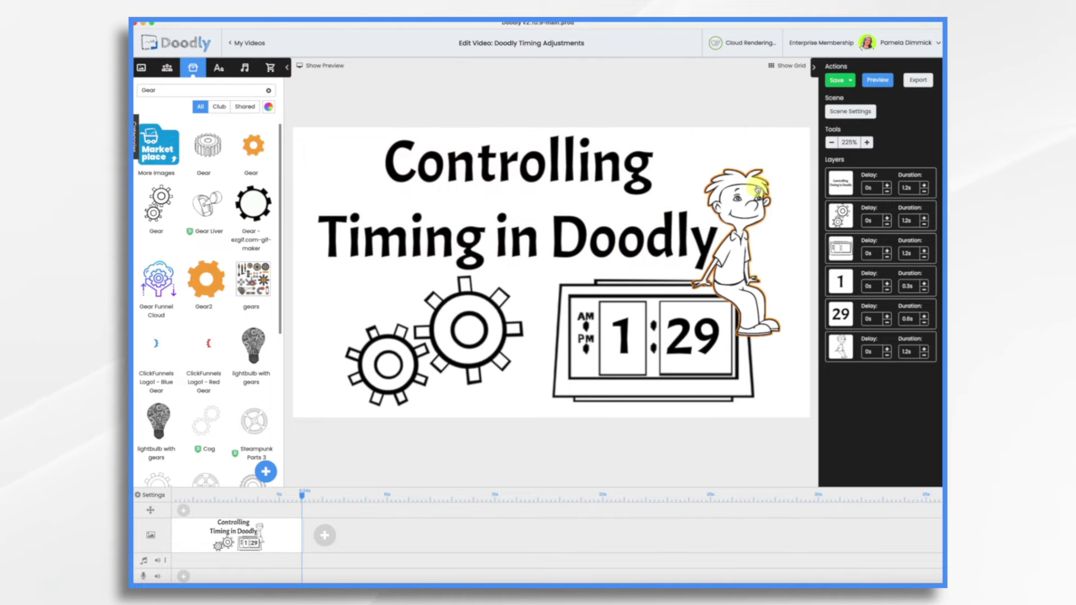
click(925, 184)
Set the title's draw duration to 0s and preview the scene
click(925, 185)
click(925, 184)
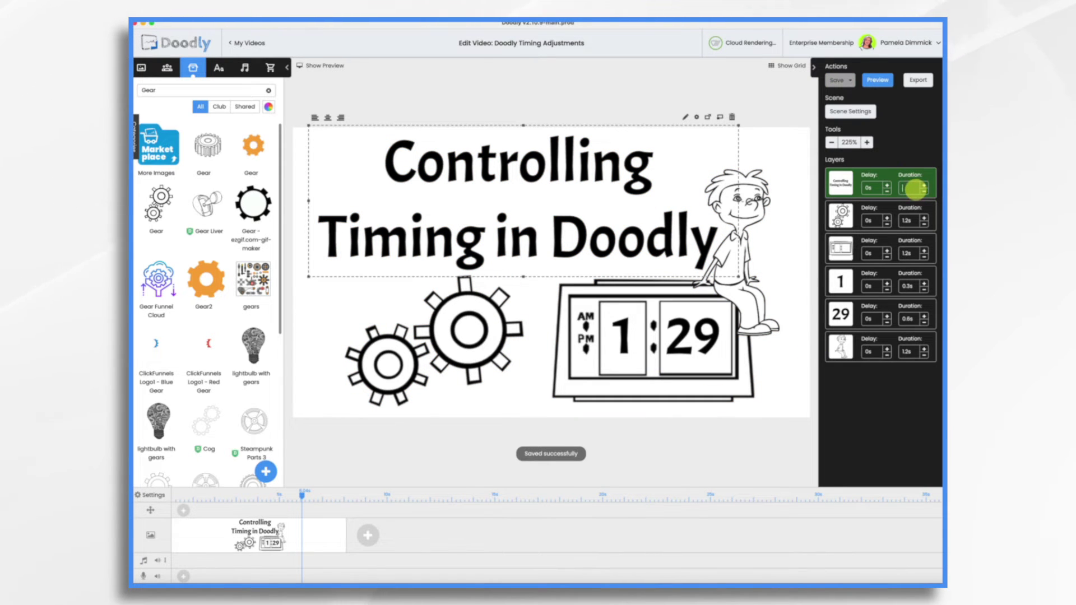
text(0)
key(Return)
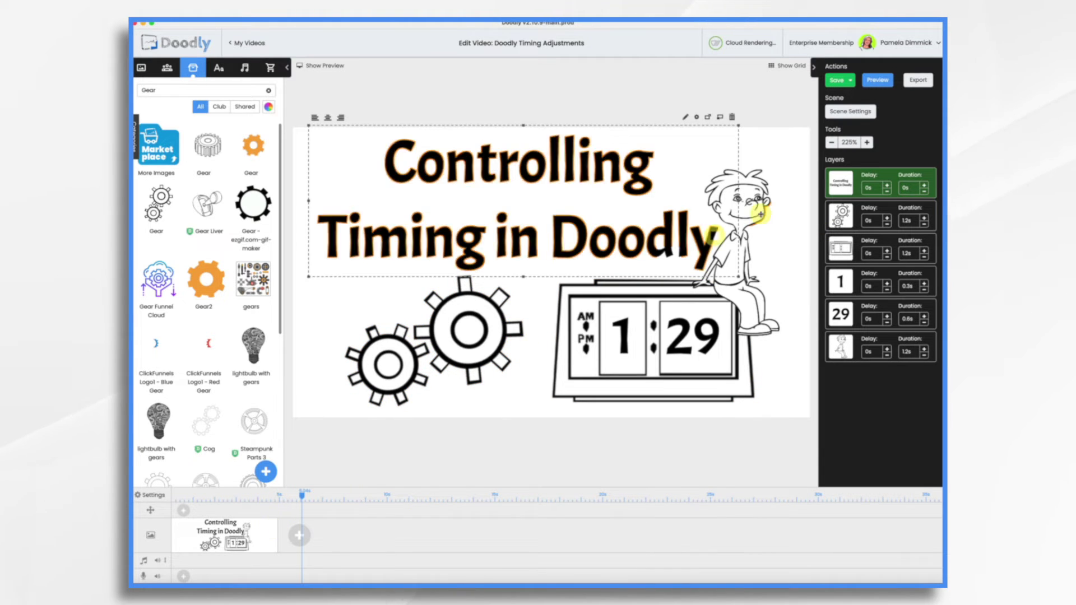
click(886, 81)
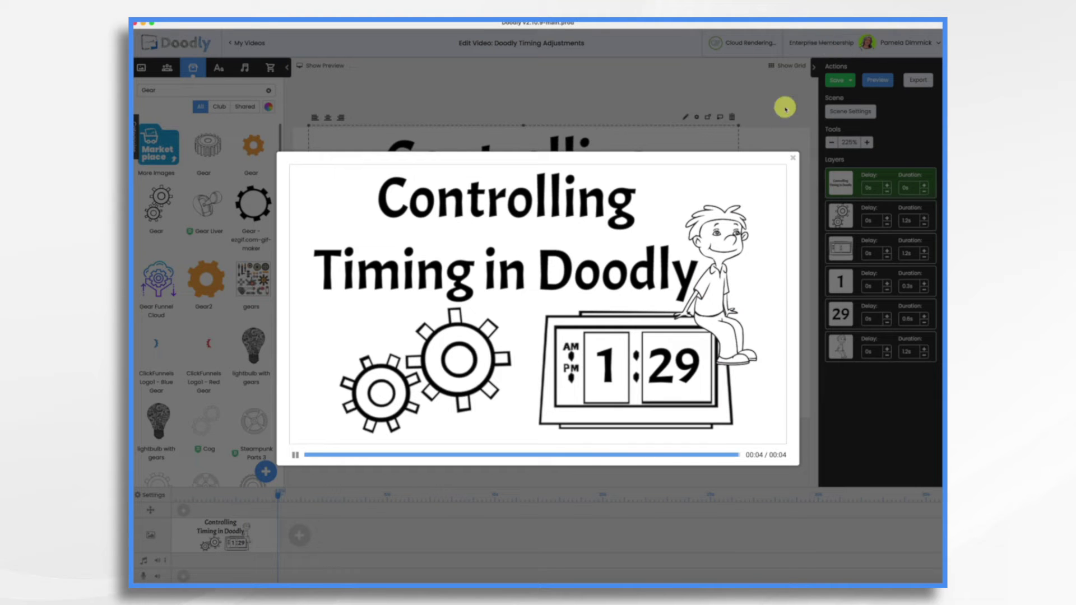
click(794, 159)
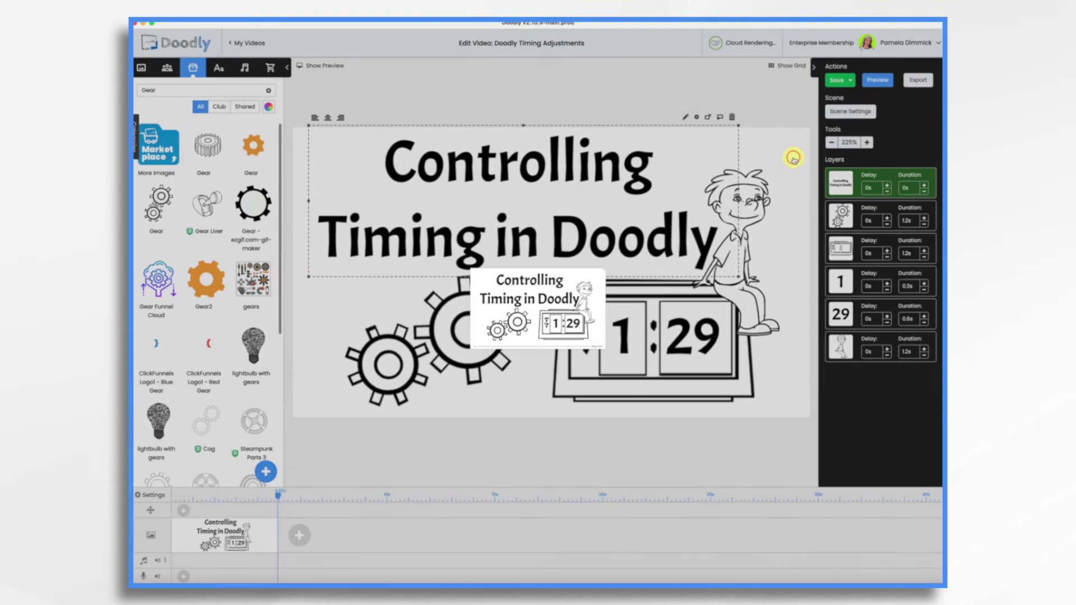
Set the gears and clock draw durations to 0s and preview the 2-second result
click(925, 225)
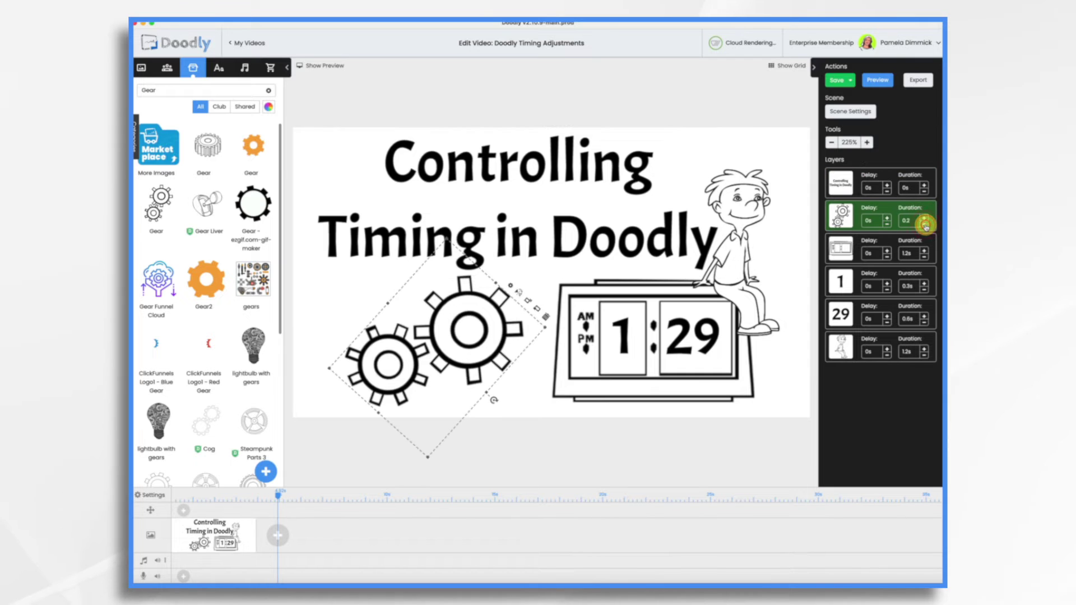
click(925, 257)
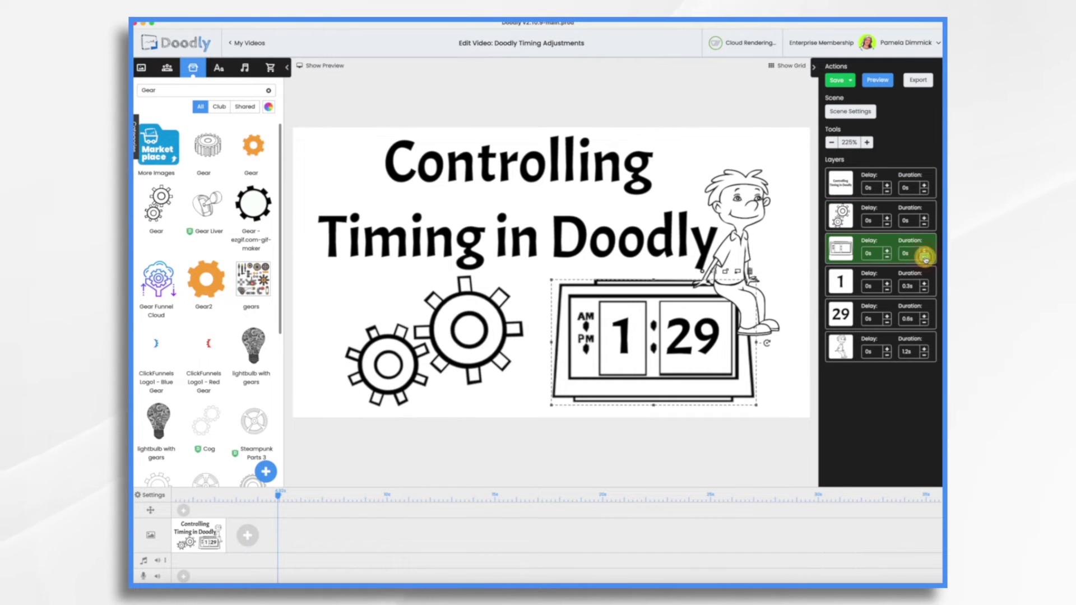
click(887, 88)
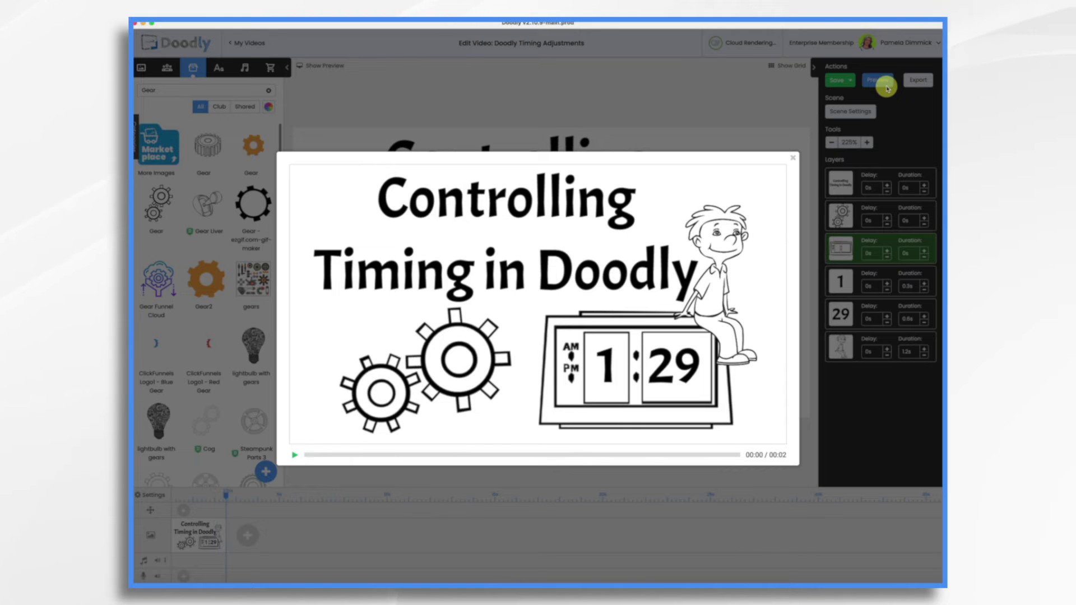
Close the preview and select the alarm clock drawing on the canvas
click(794, 159)
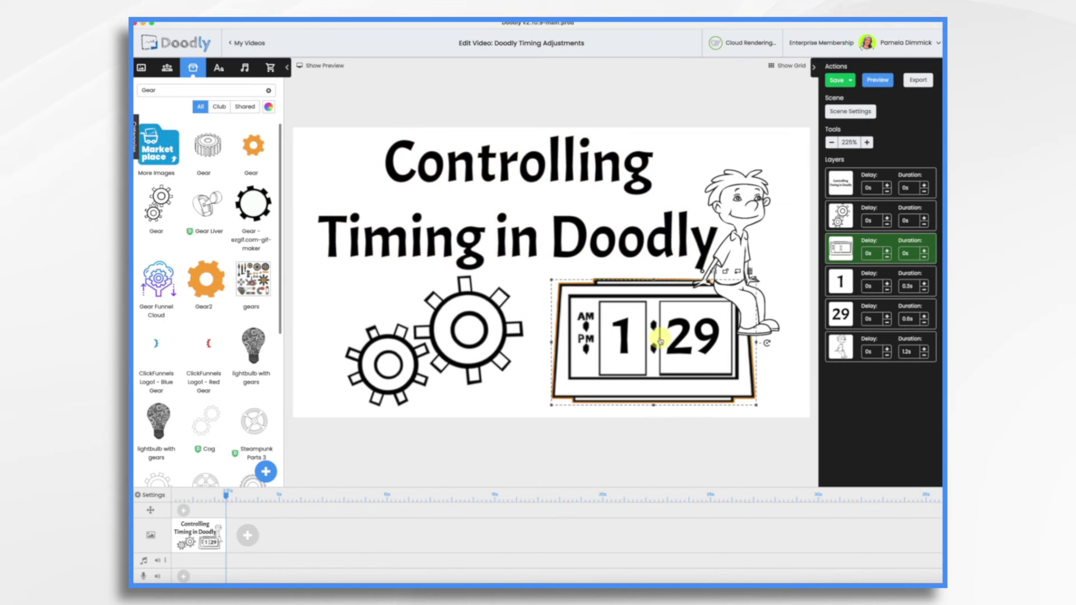
click(653, 353)
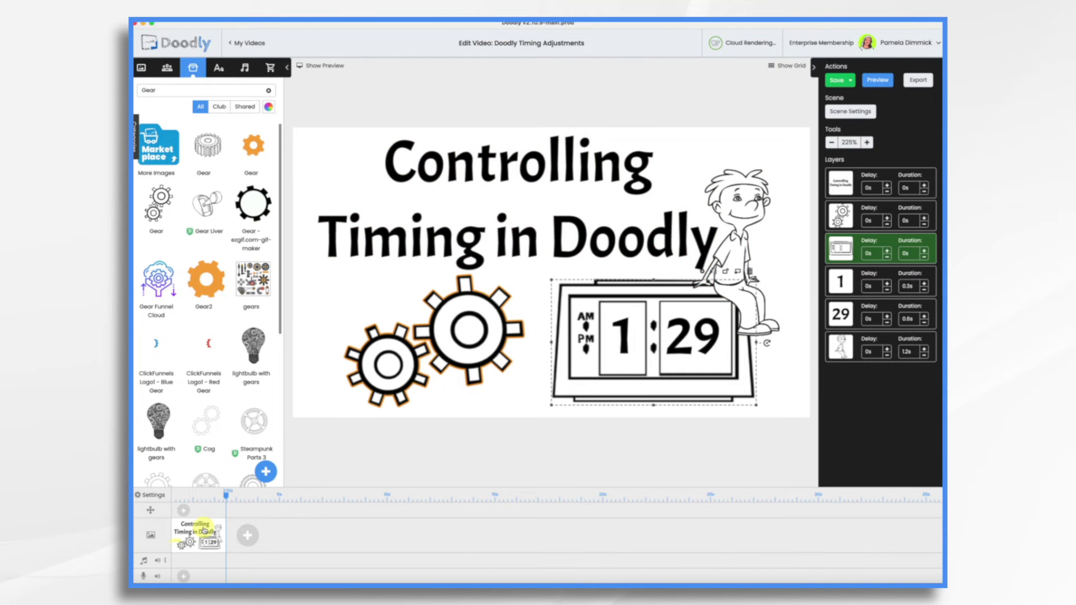
right_click(205, 530)
Delete the Controlling Timing in Doodly scene and add the living-room scene template to the canvas
click(233, 511)
click(560, 317)
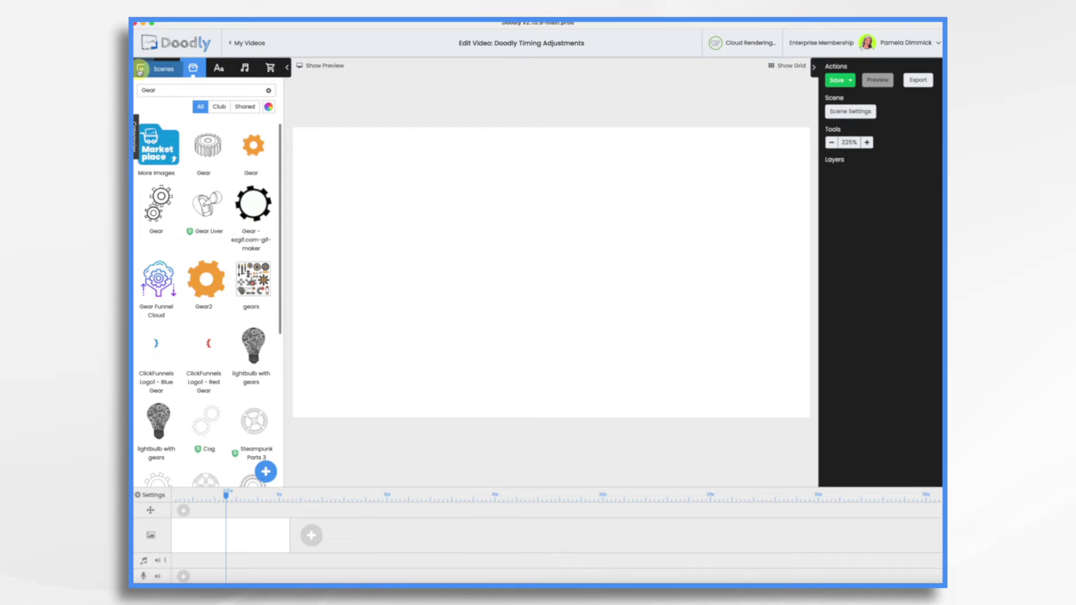
click(140, 69)
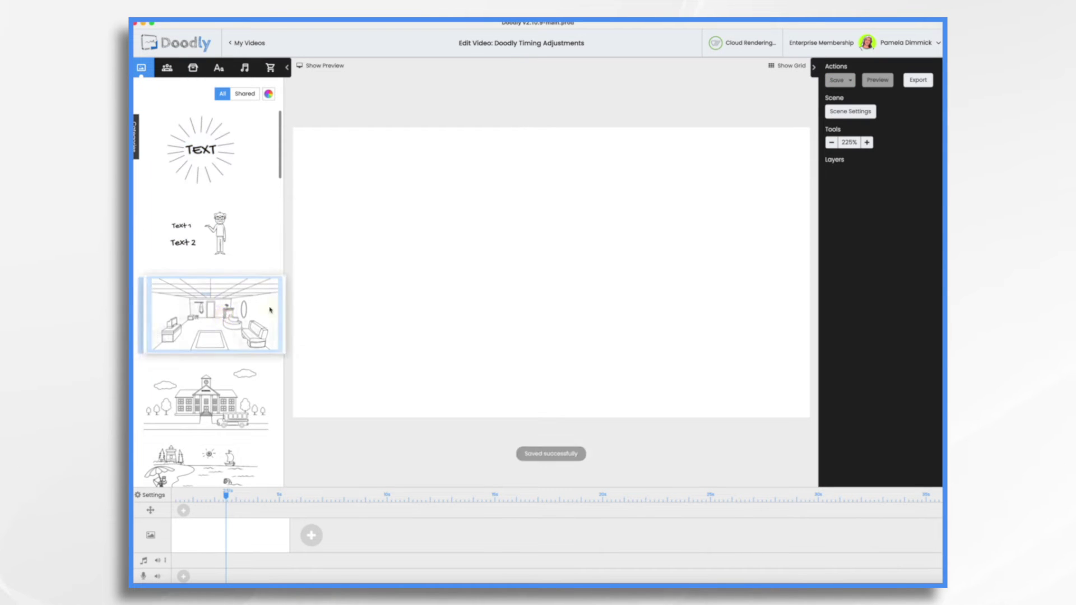
drag(270, 310, 526, 284)
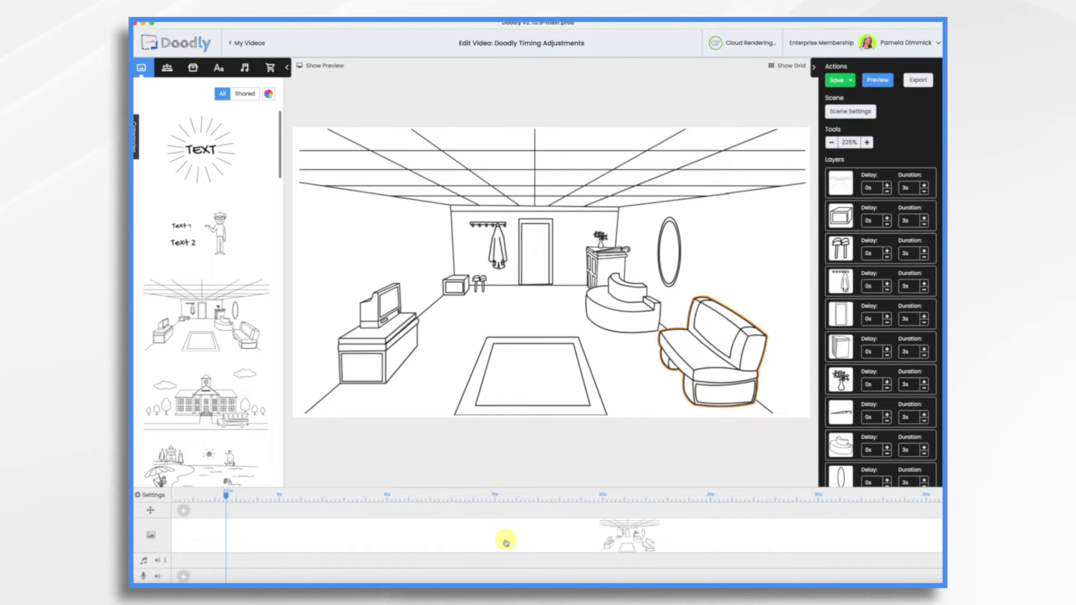
Give every room-scene layer a 0s draw duration, then select only the sofa
key(super+a)
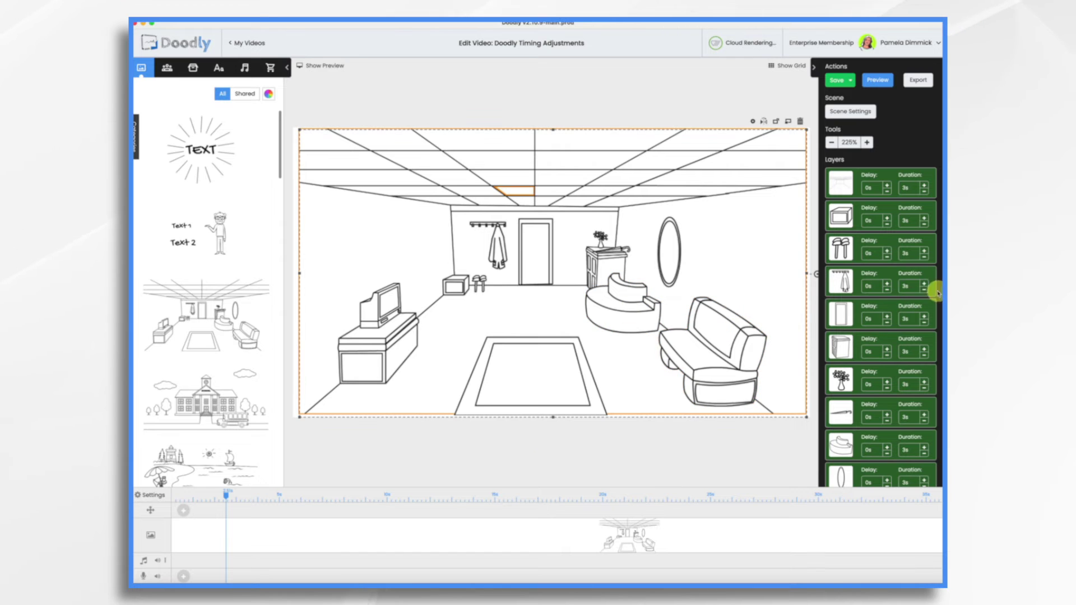
right_click(891, 278)
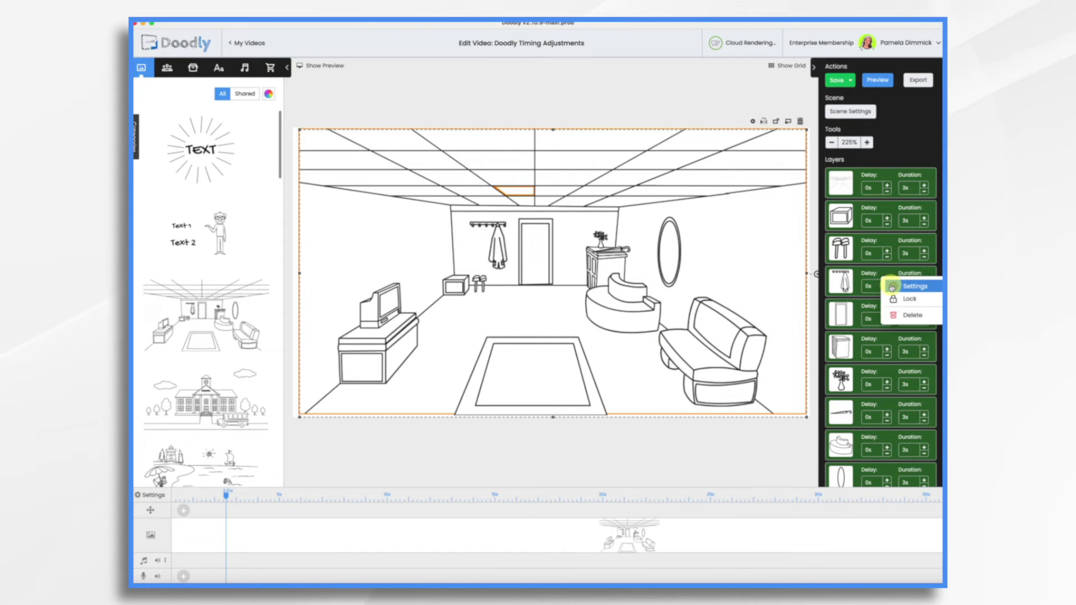
click(890, 287)
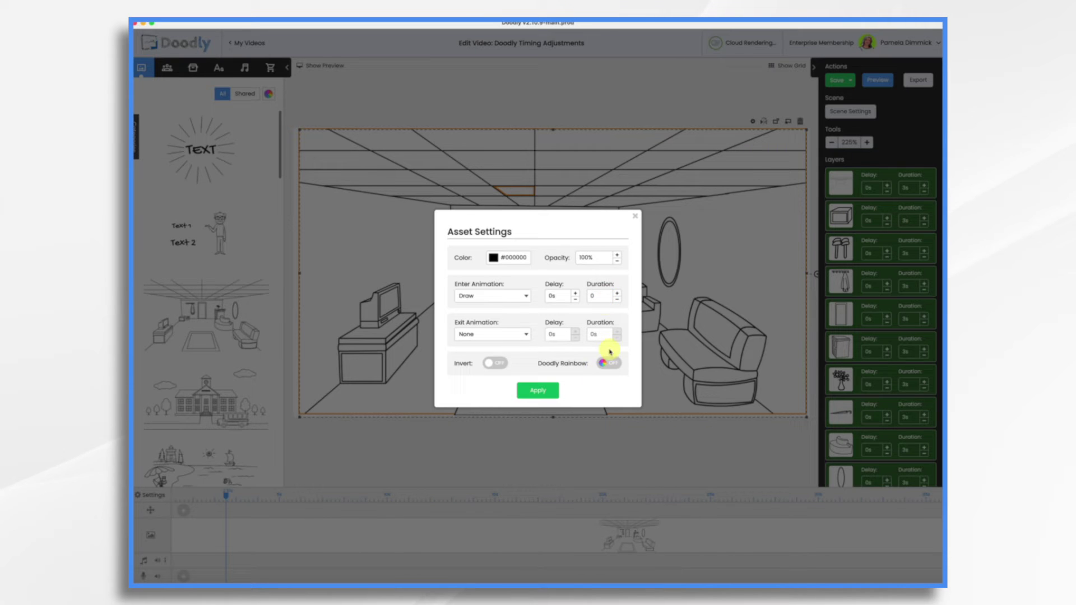
click(541, 390)
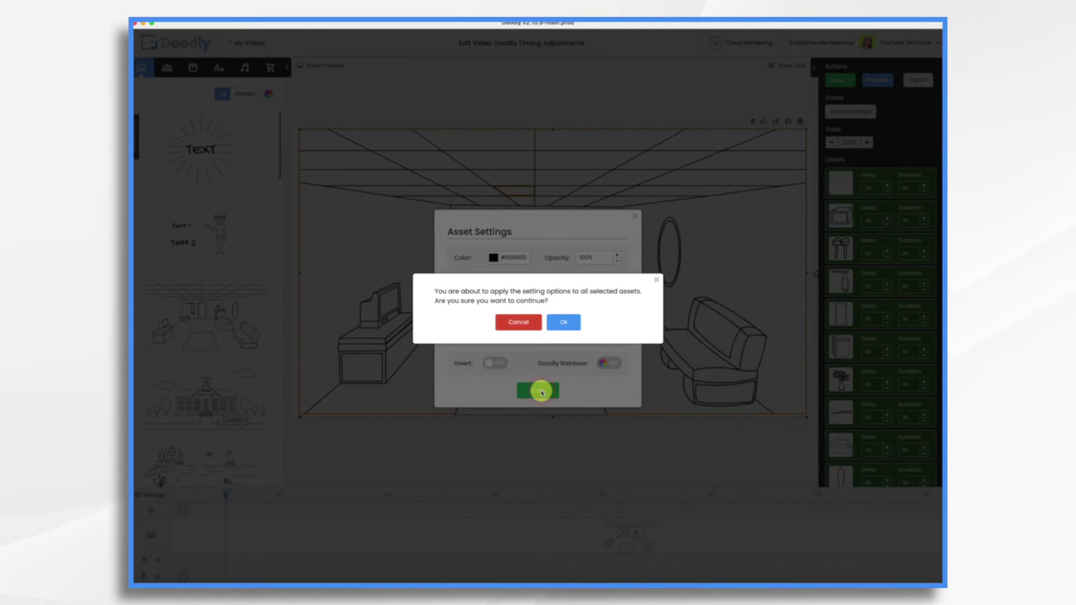
click(568, 323)
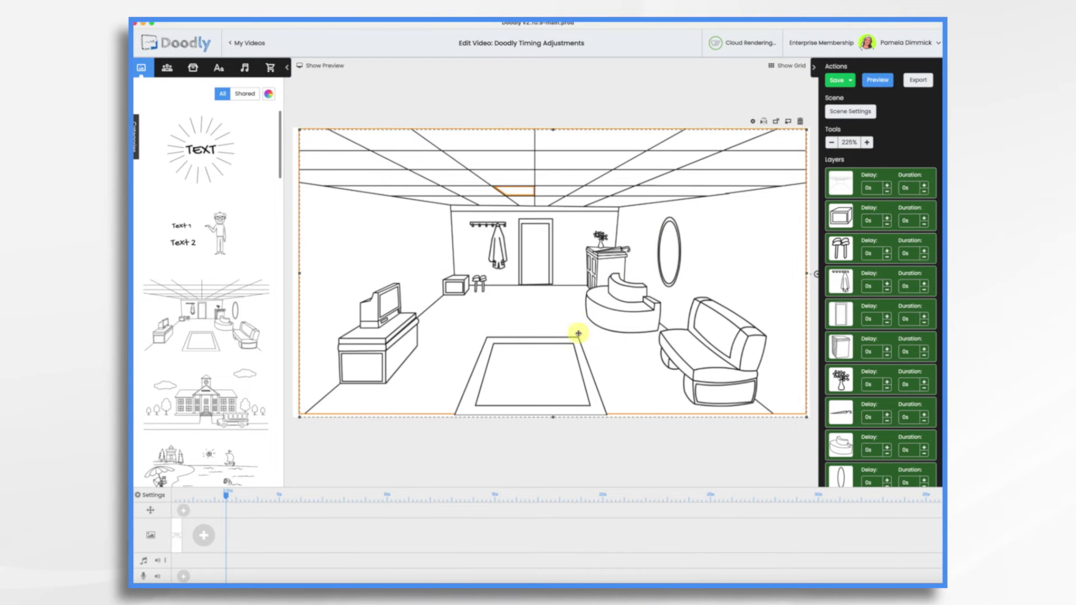
click(735, 363)
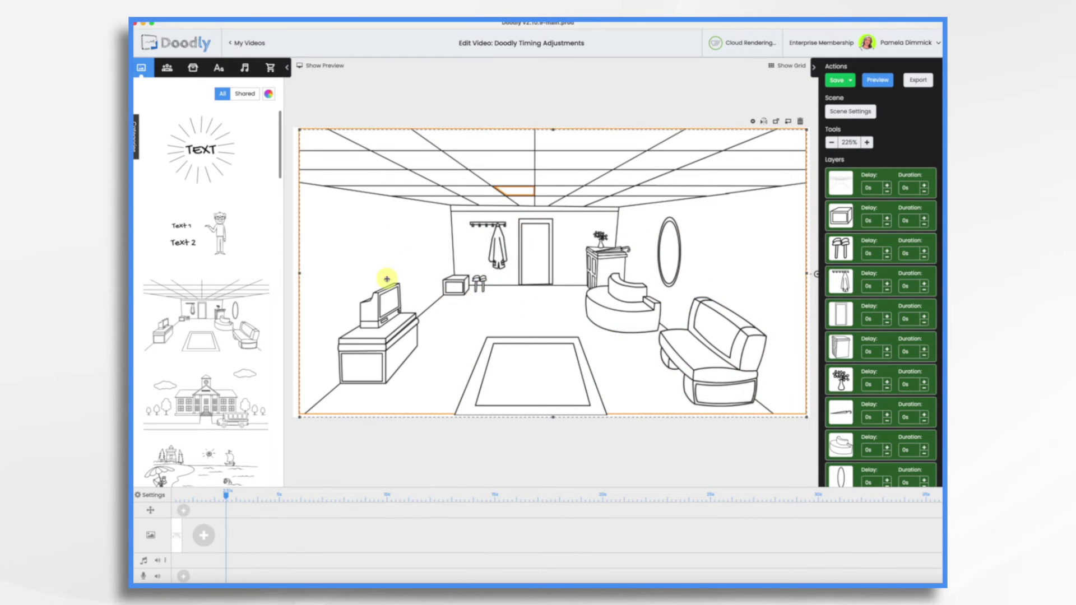
Add Diana Crossed Arms as a new character beside the TV stand and preview the room
click(168, 77)
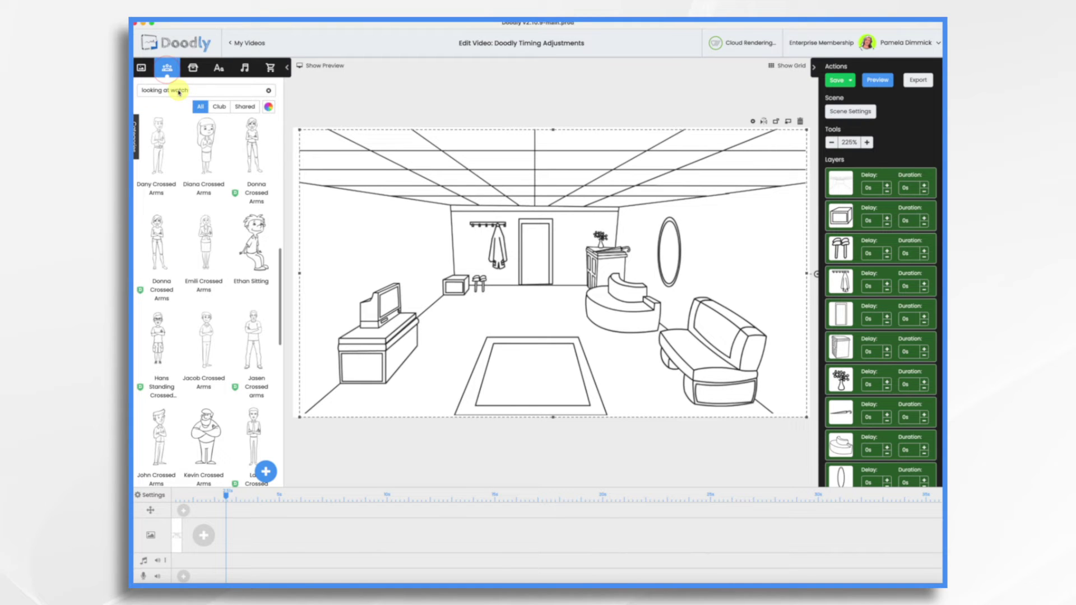
drag(207, 139, 592, 275)
click(505, 317)
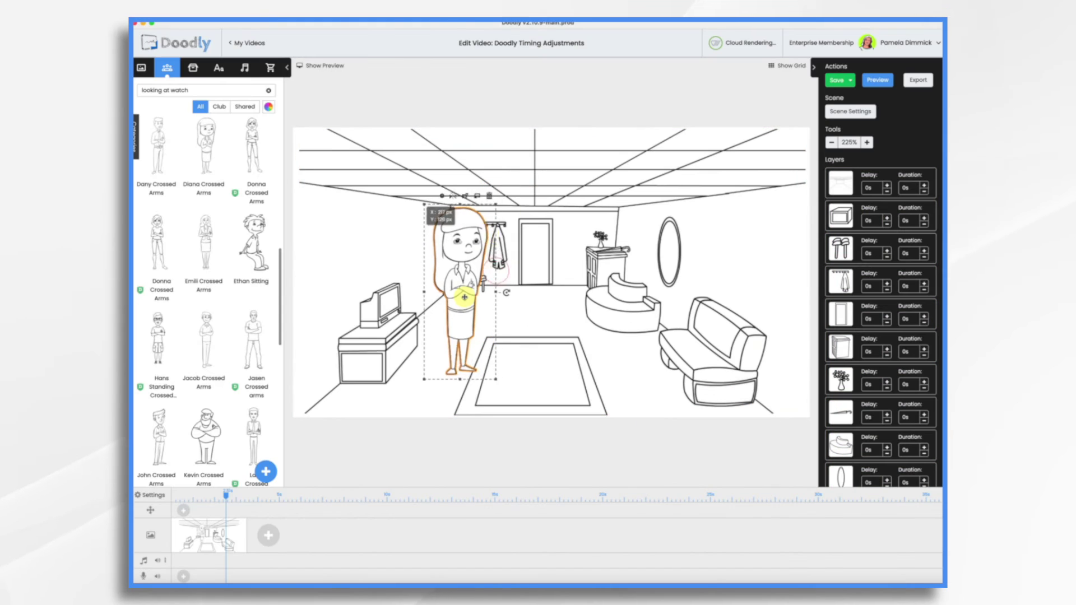
click(879, 86)
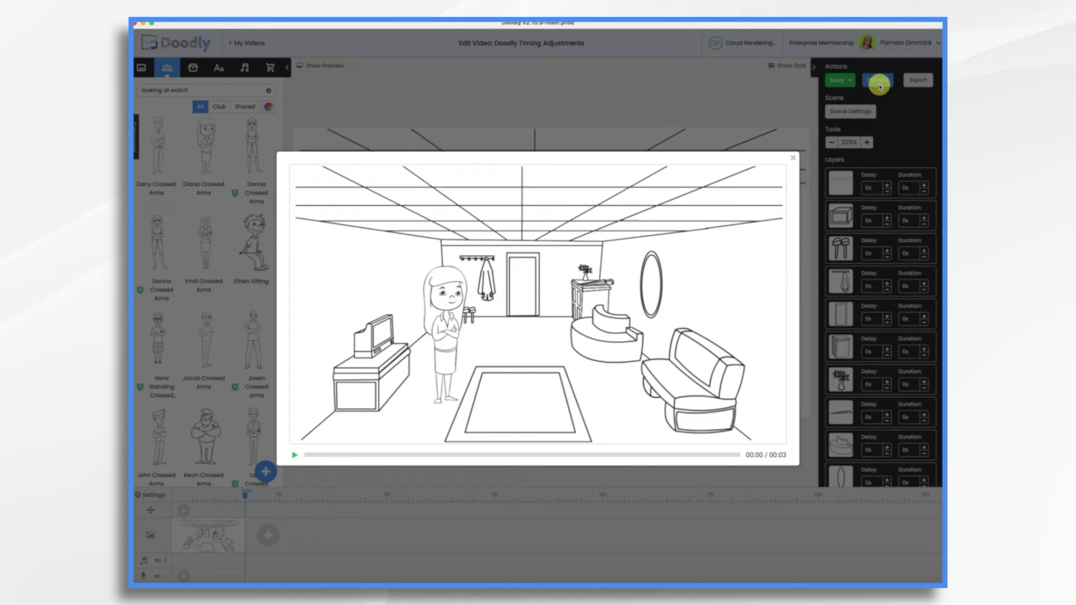
click(793, 161)
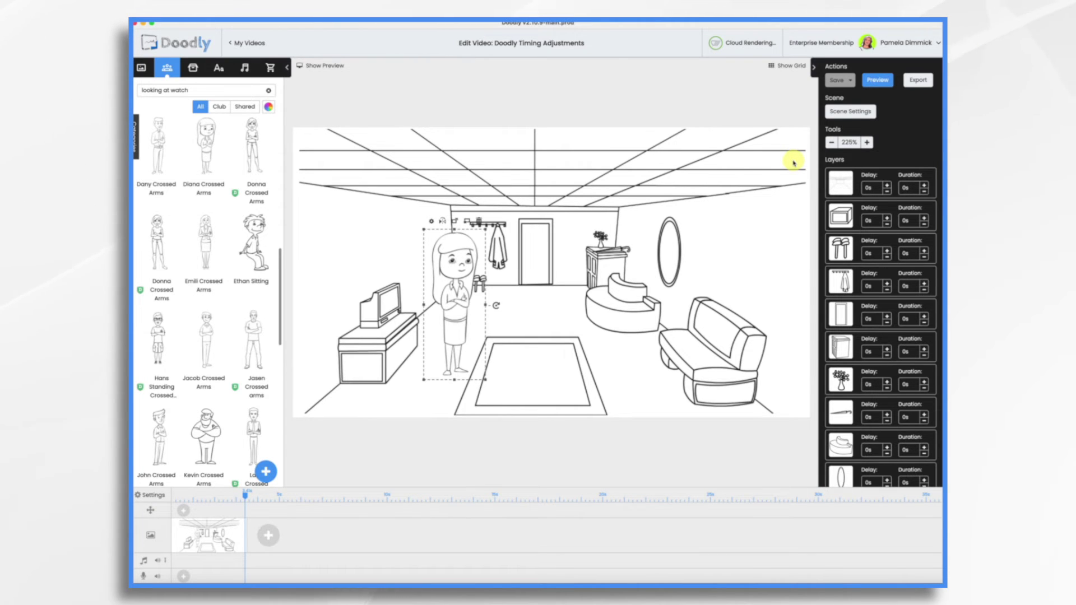
Switch to the Doodly Timing project and preview its 19-second Timing Control scene
click(245, 47)
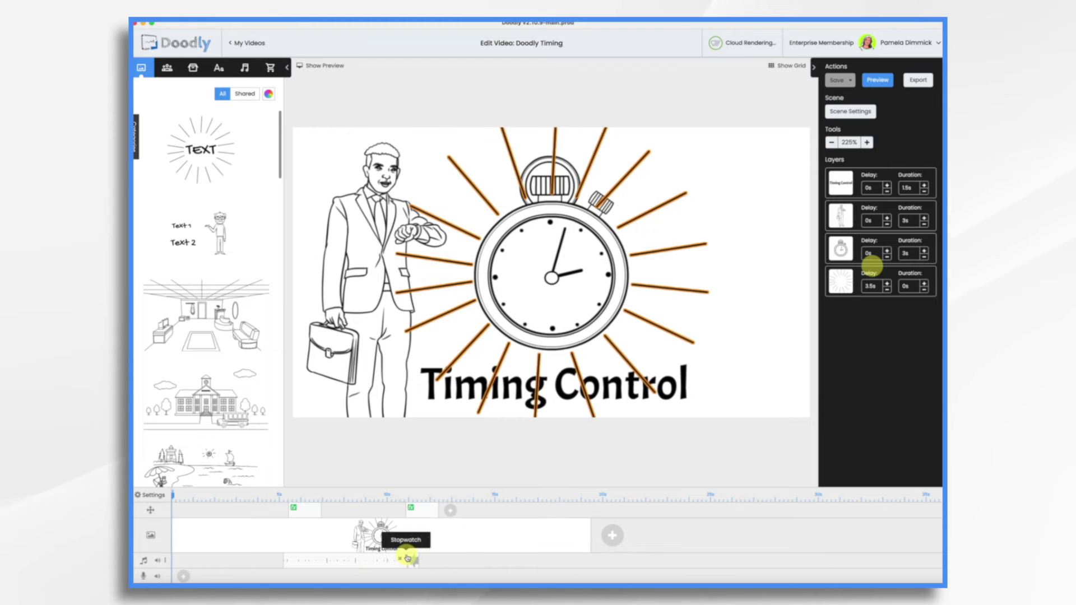
click(888, 81)
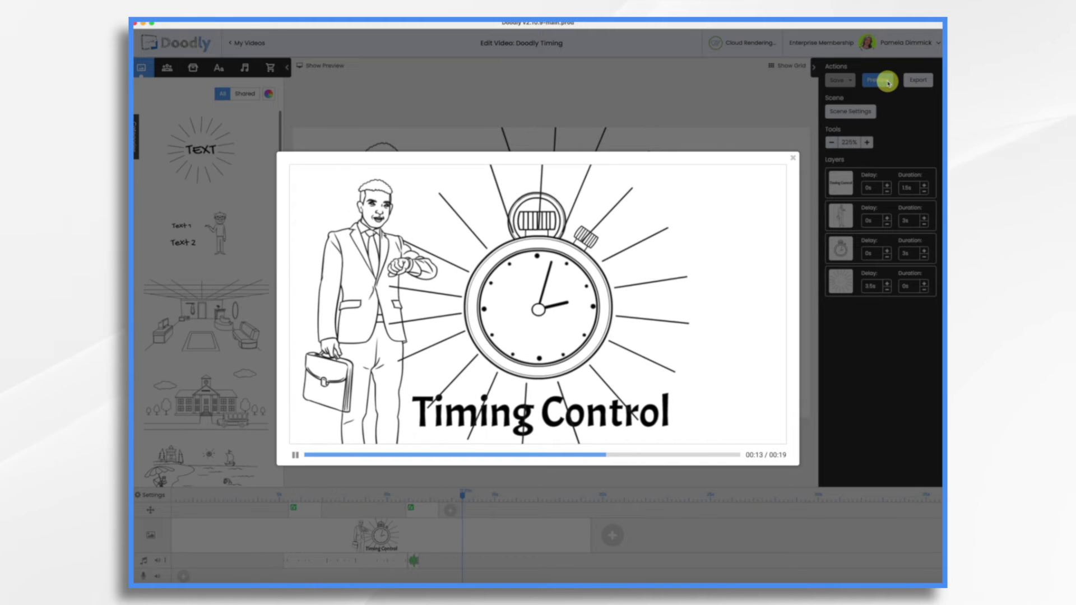
click(794, 159)
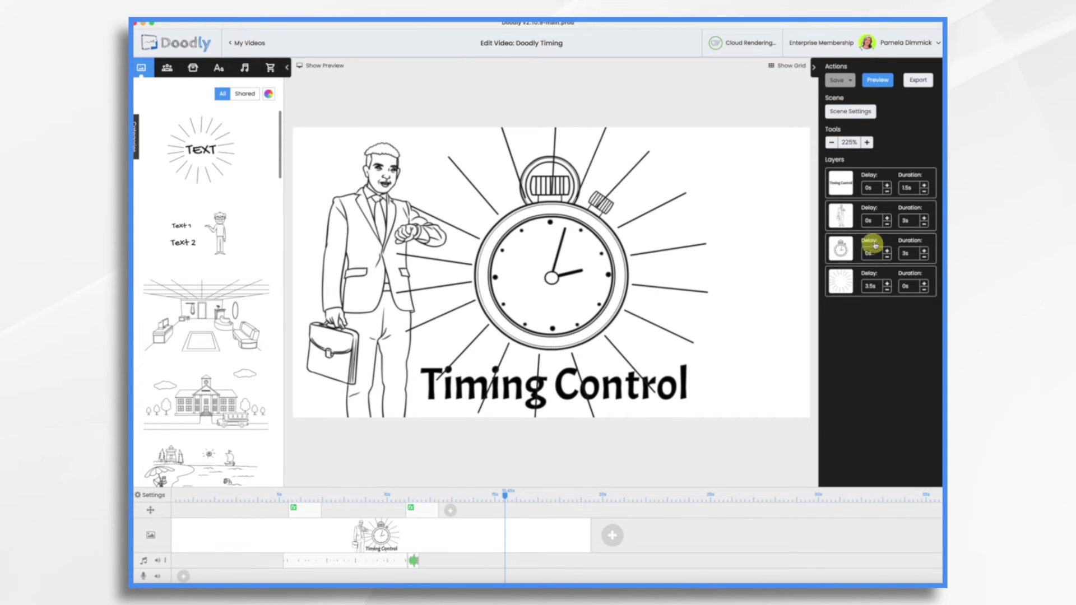
Cut the businessman layer's duration from 3s to 2s and preview the Timing Control scene
click(925, 224)
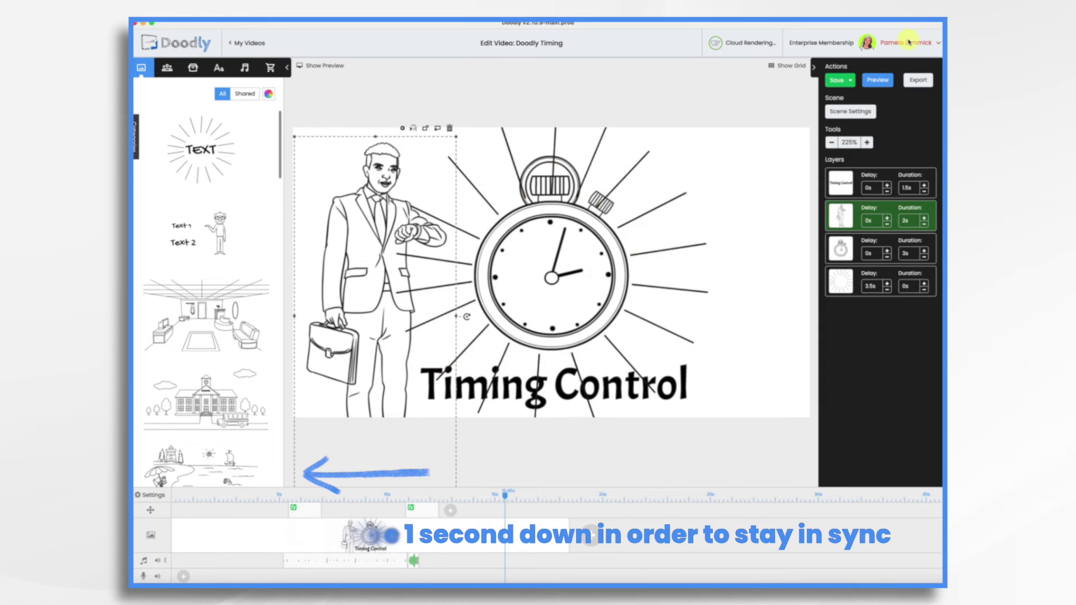
click(884, 82)
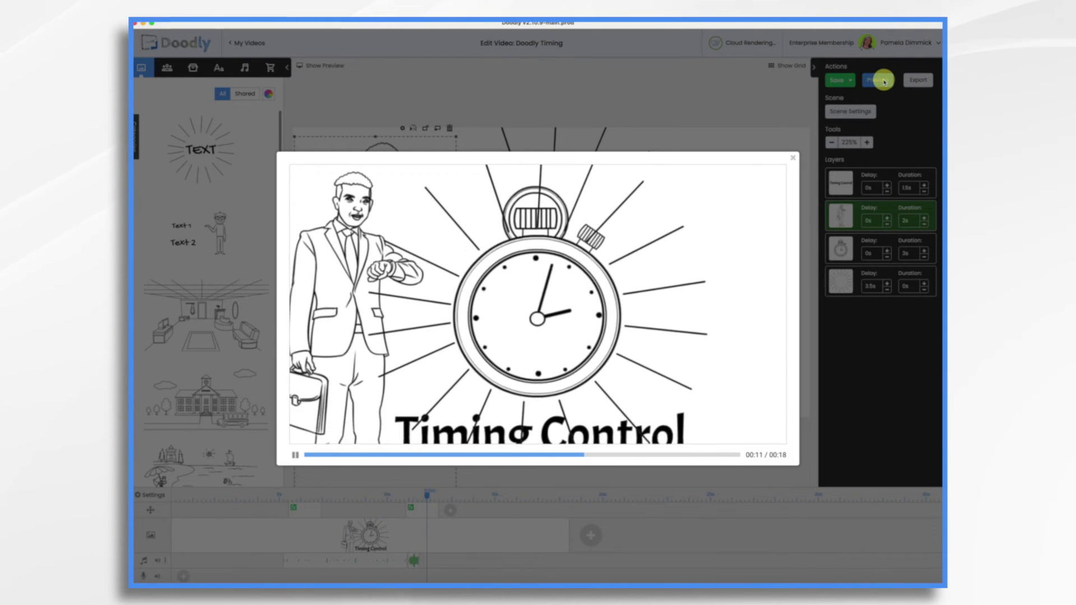
click(790, 160)
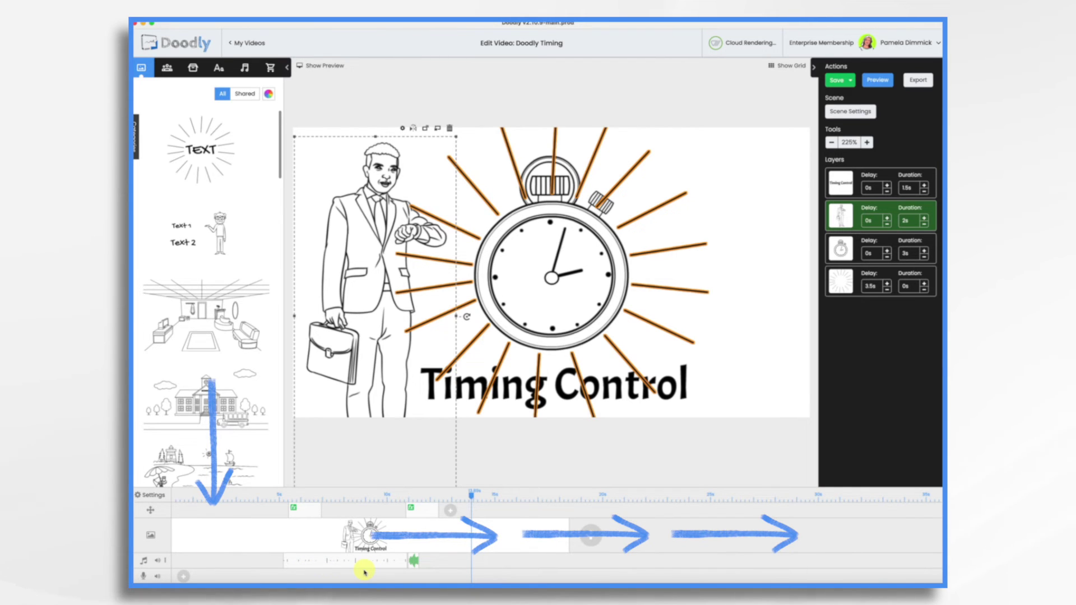
mouse_move(302, 512)
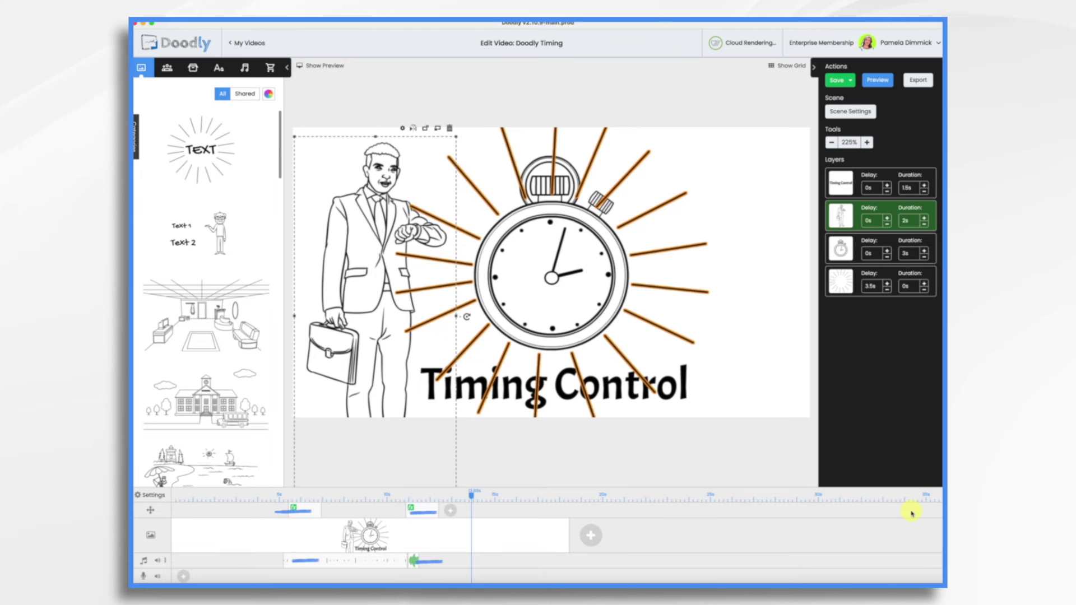
scroll(887, 511, right, 2)
scroll(889, 516, left, 2)
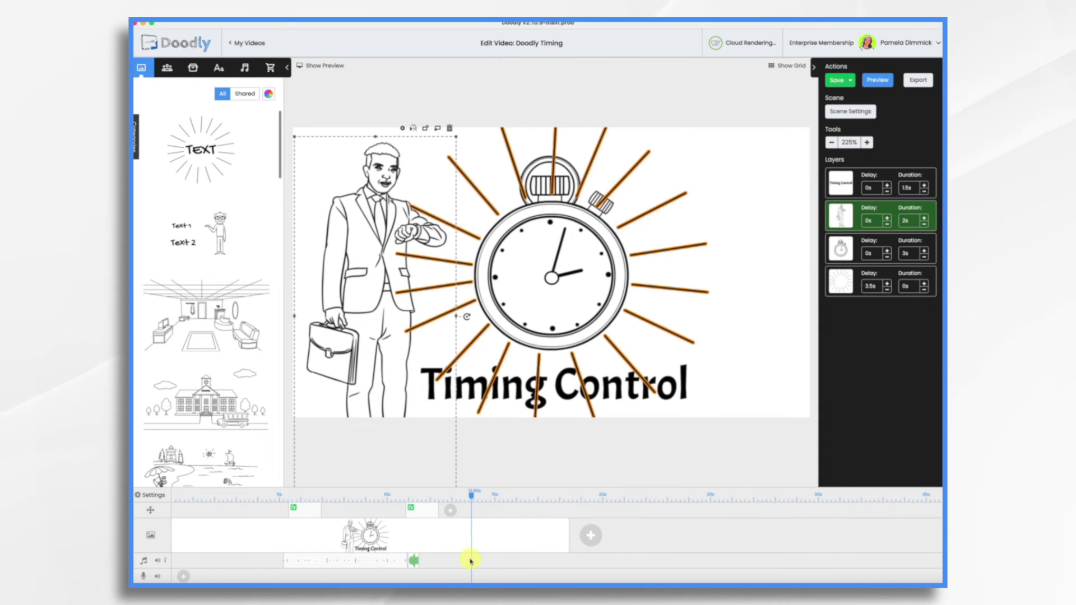
Move the Stopwatch sound clip's start time one second earlier to 4.2s
right_click(316, 562)
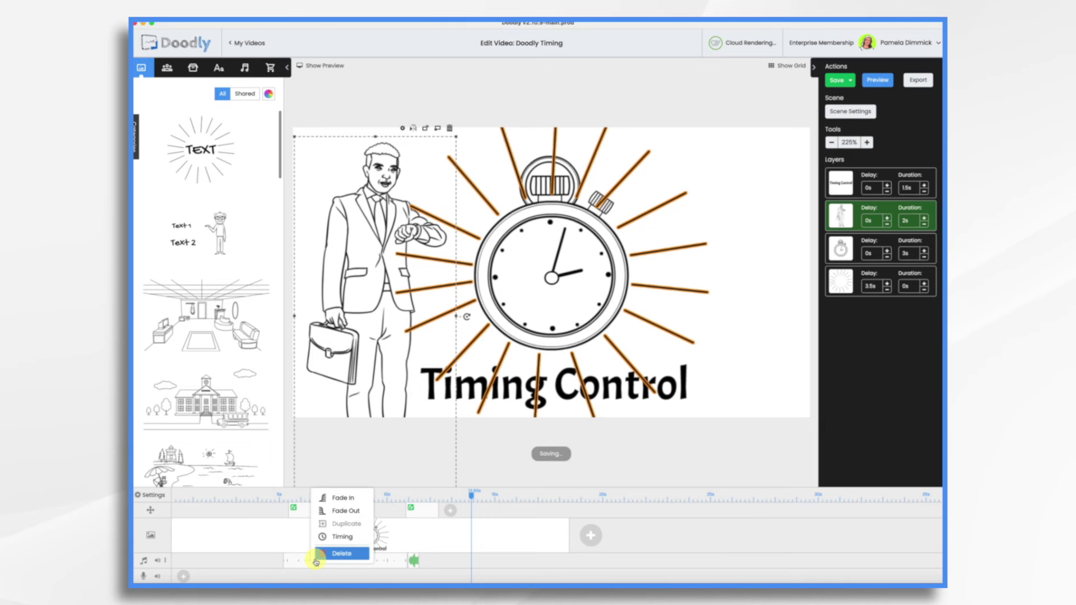
click(336, 538)
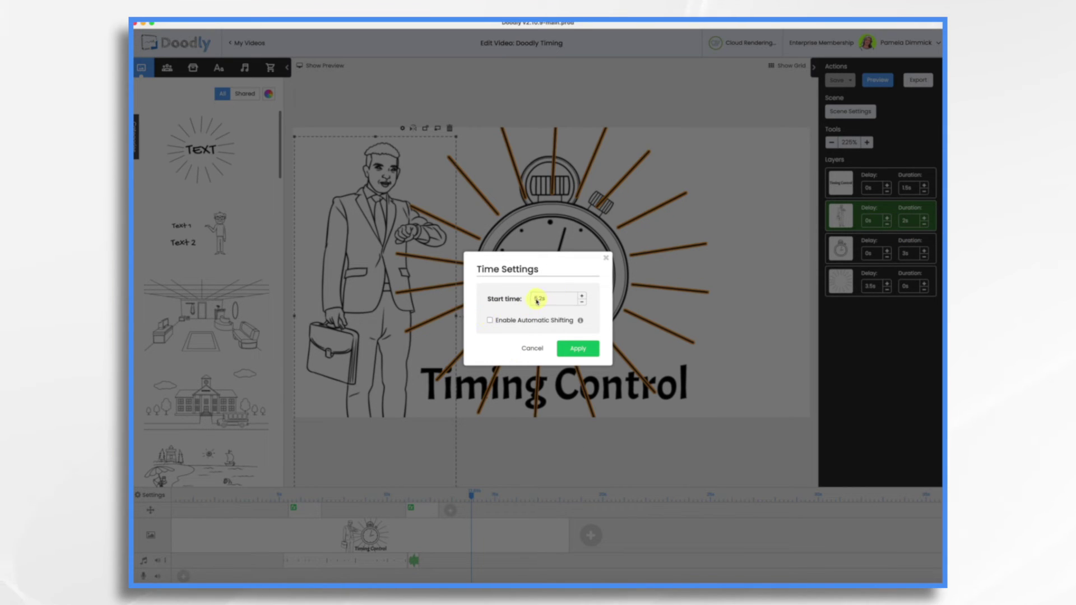
text(1)
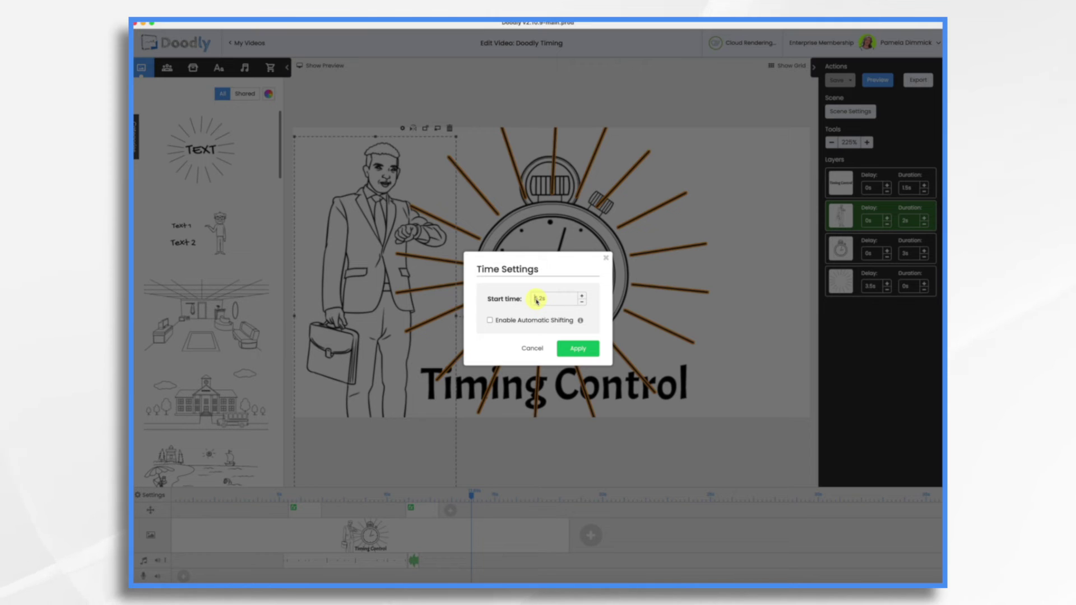
key(BackSpace)
text(4)
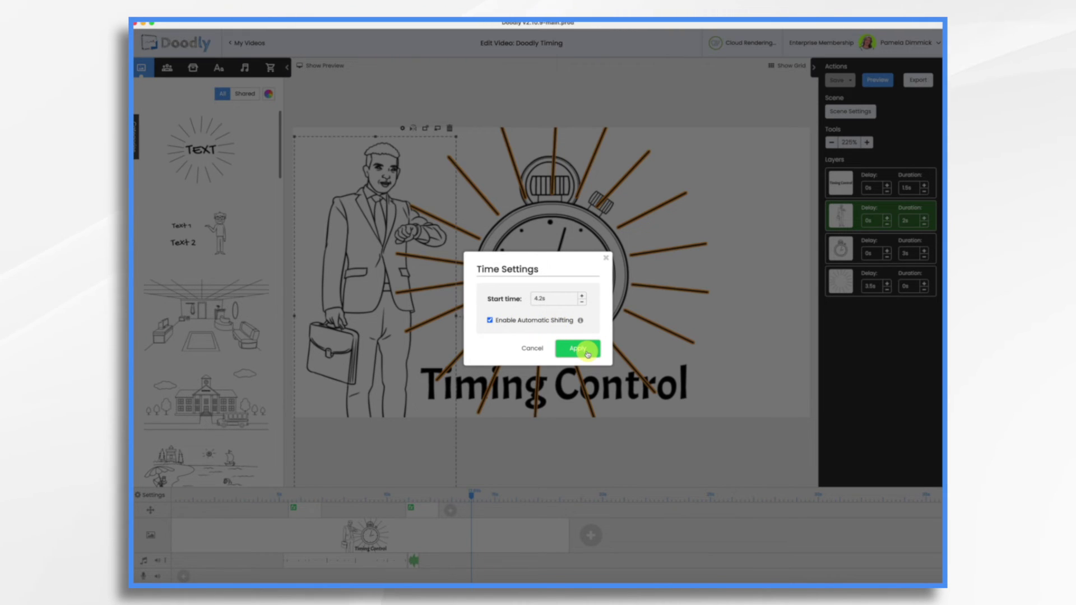
click(587, 355)
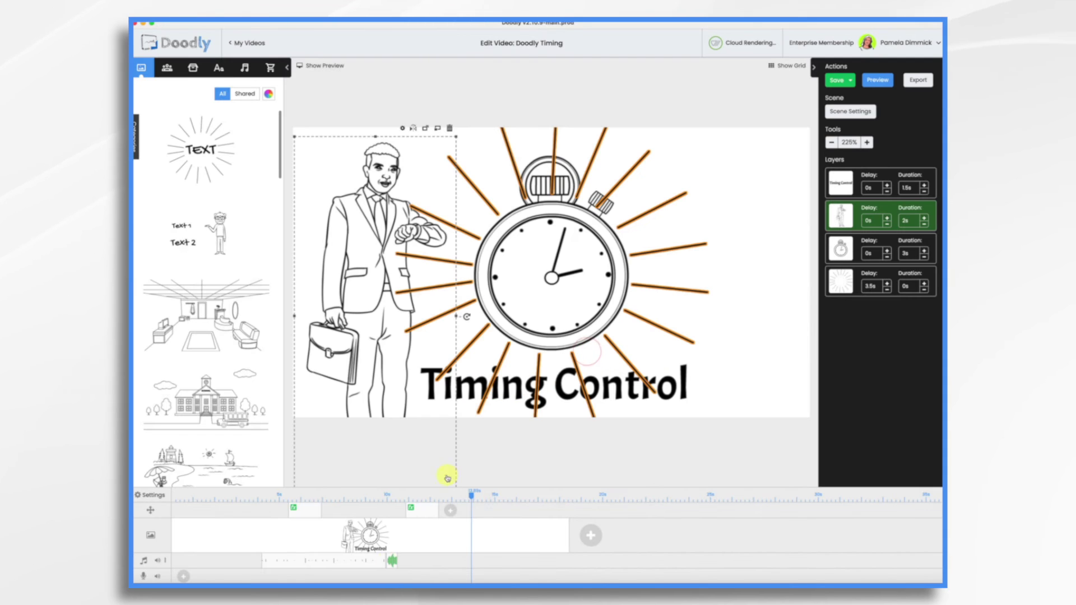
Start the first camera effect at 4.44s with automatic shifting, then preview from the timeline start
click(309, 516)
click(333, 519)
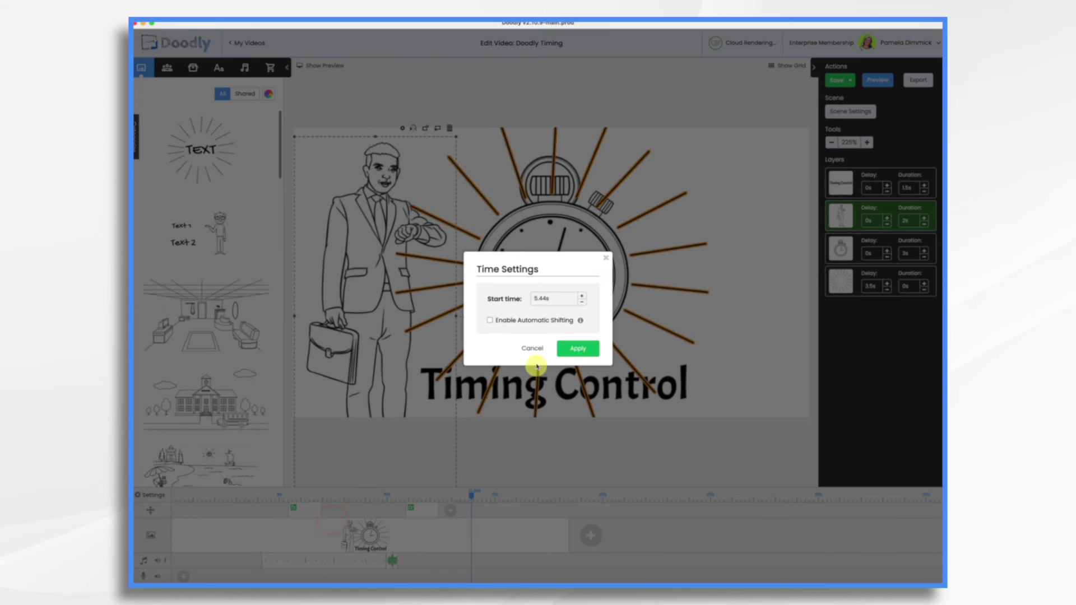
click(536, 300)
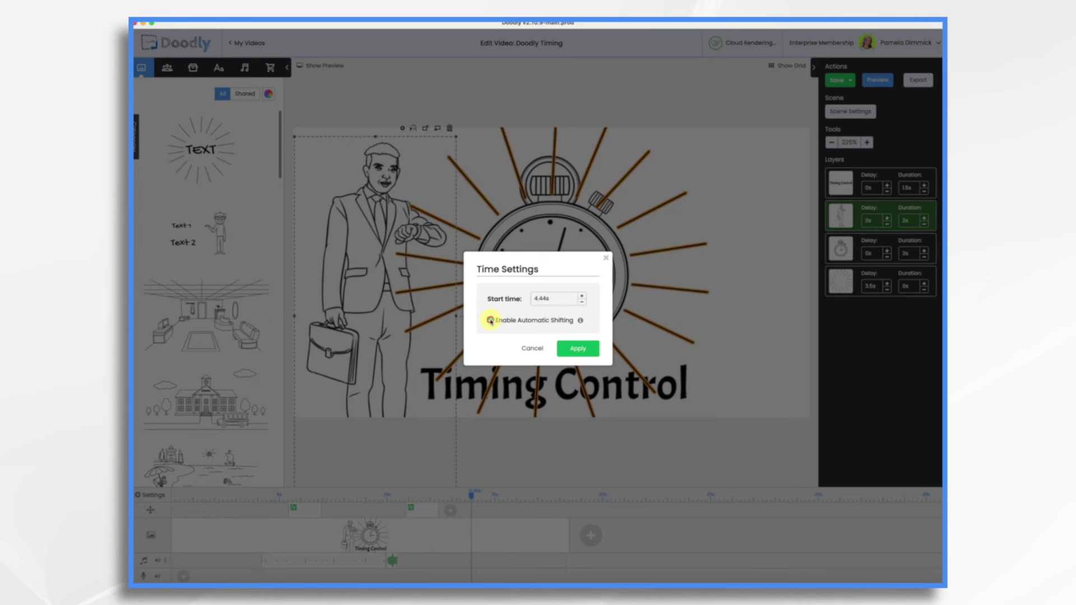
click(490, 320)
click(582, 349)
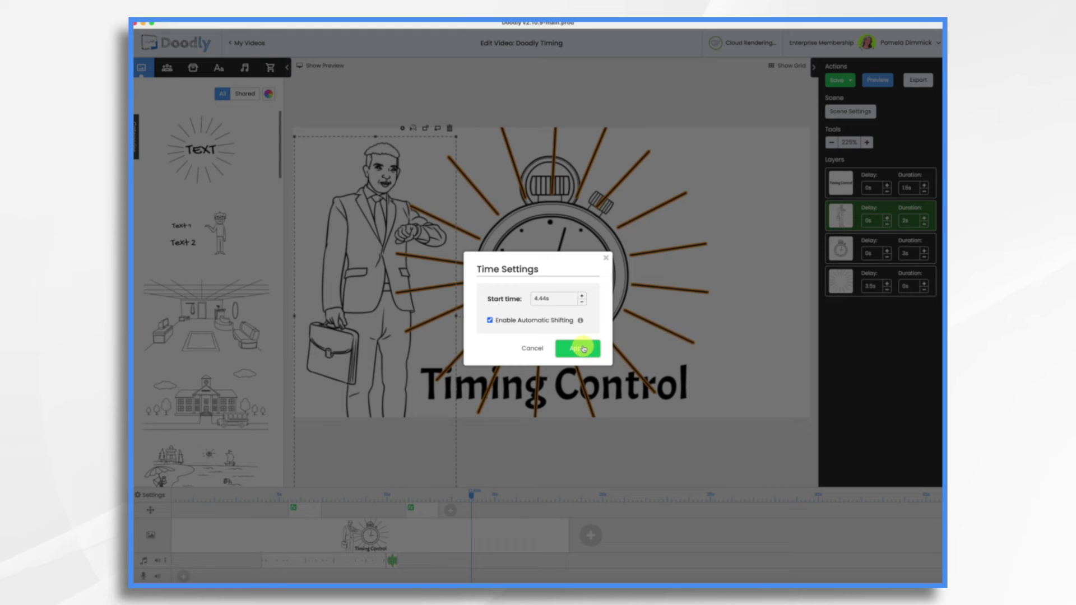
click(583, 349)
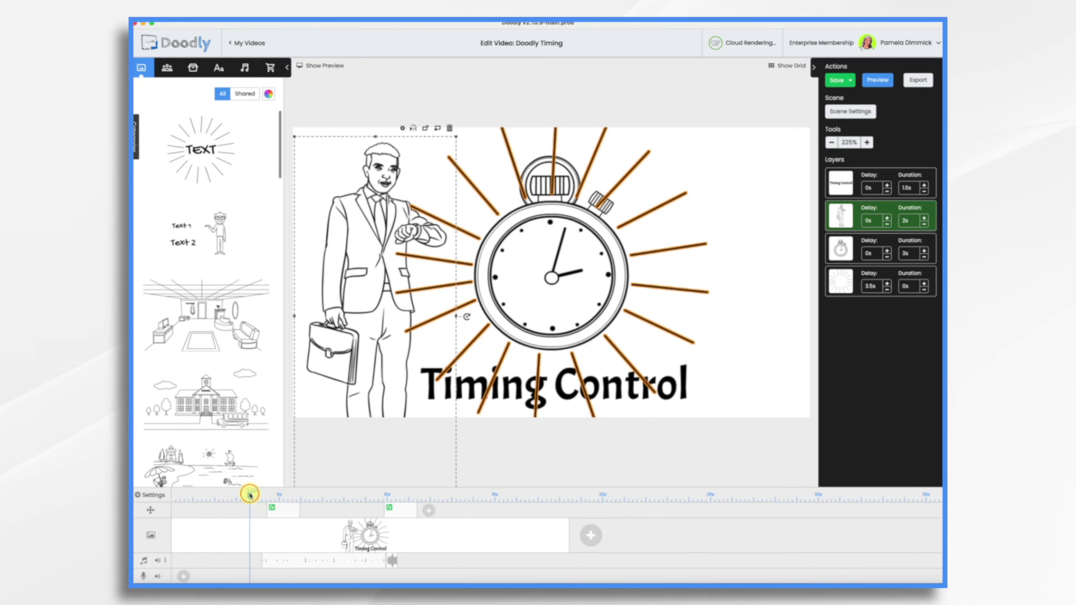
click(249, 496)
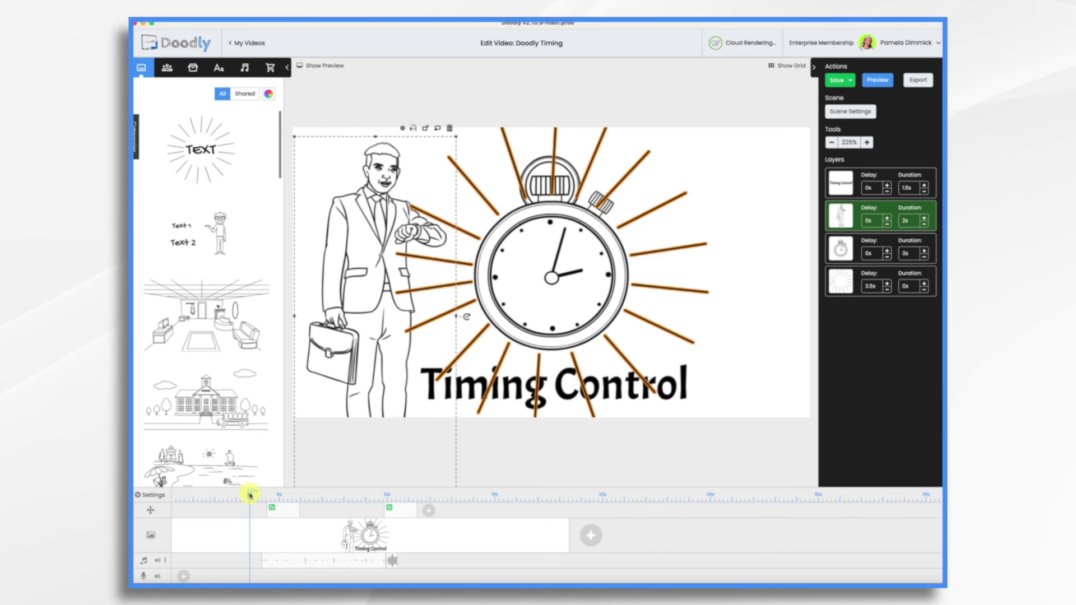
click(878, 83)
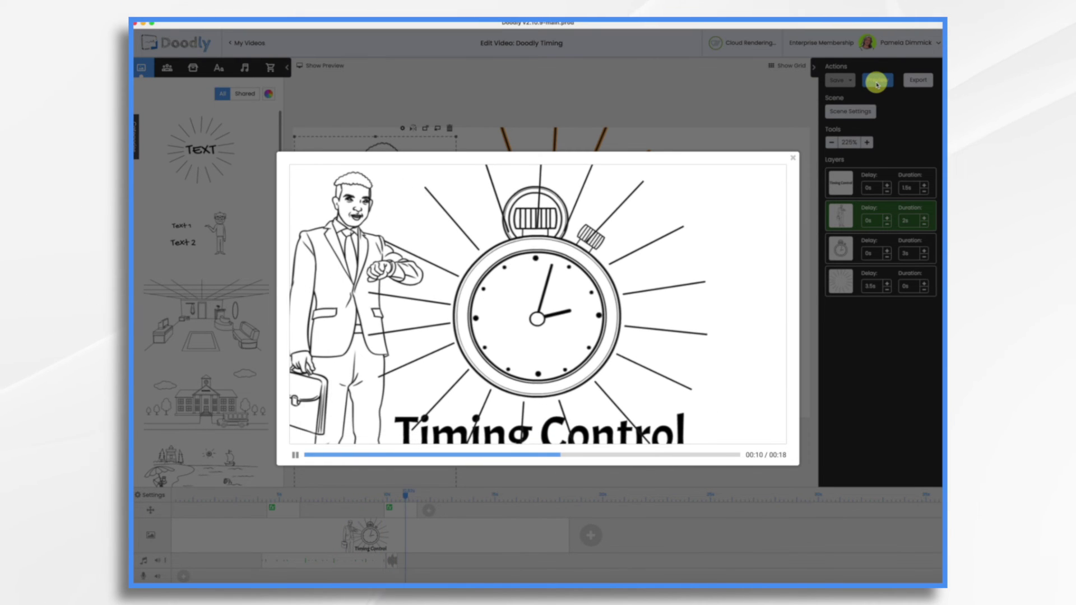
Close the preview and apply the Timing Control scene's settings
click(792, 162)
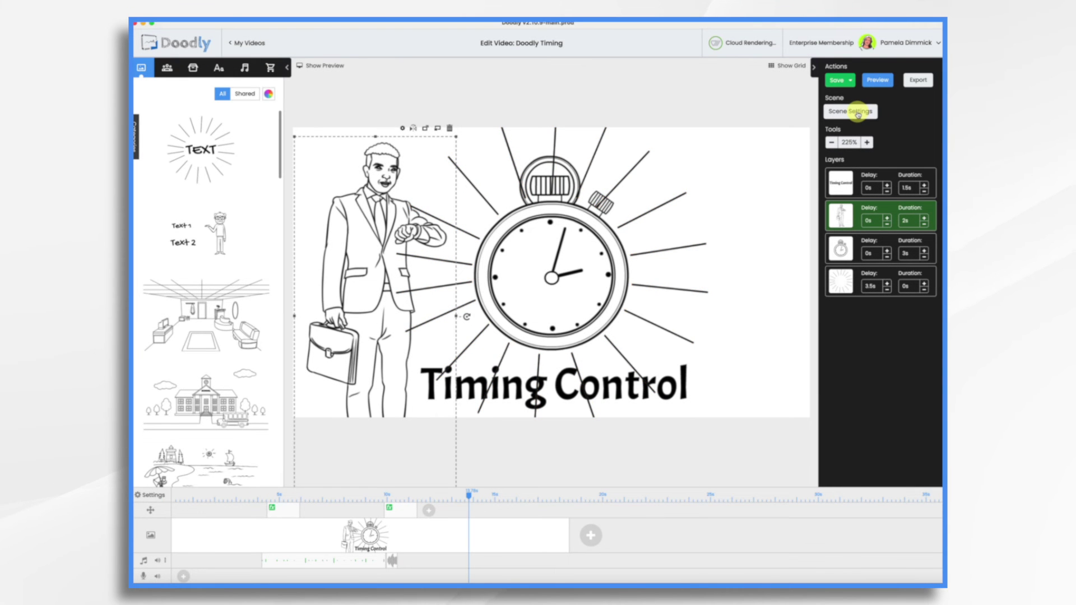
click(857, 114)
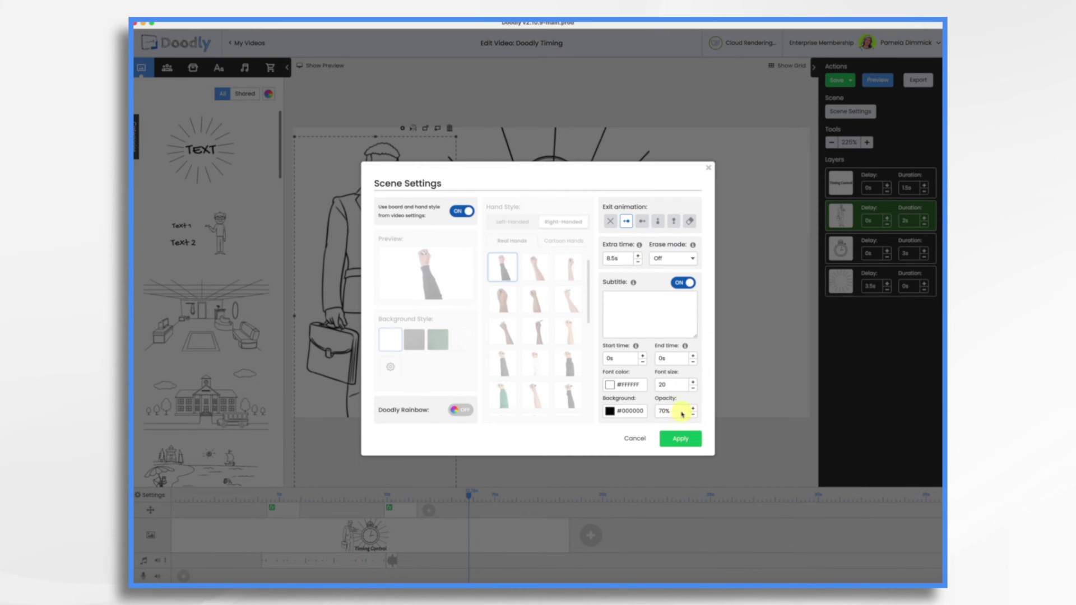
click(683, 440)
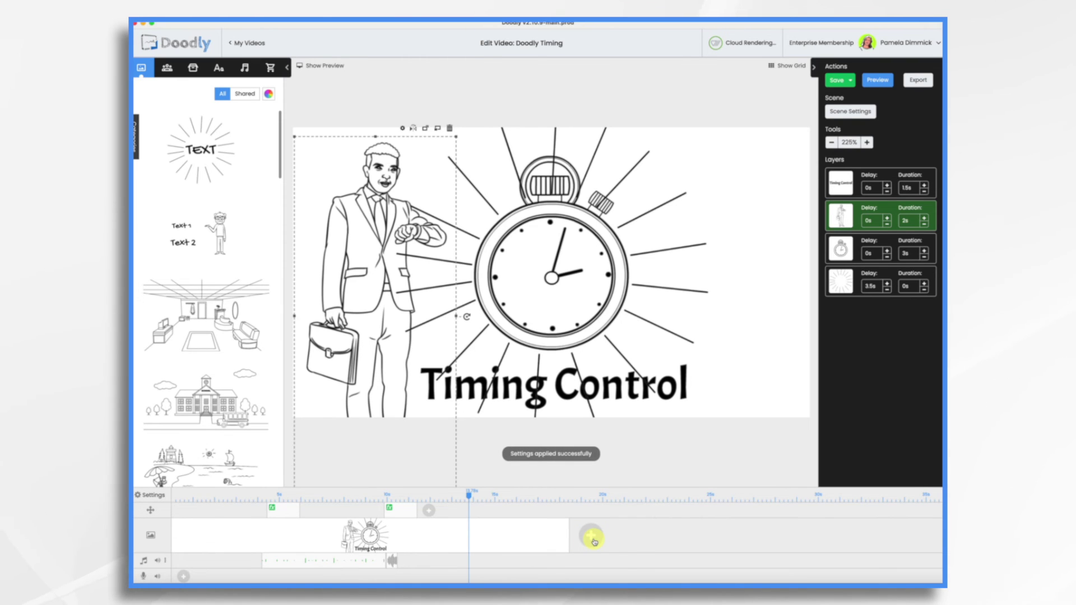
Add a new scene containing an Akrobat-Semibold Hello! text box
click(594, 539)
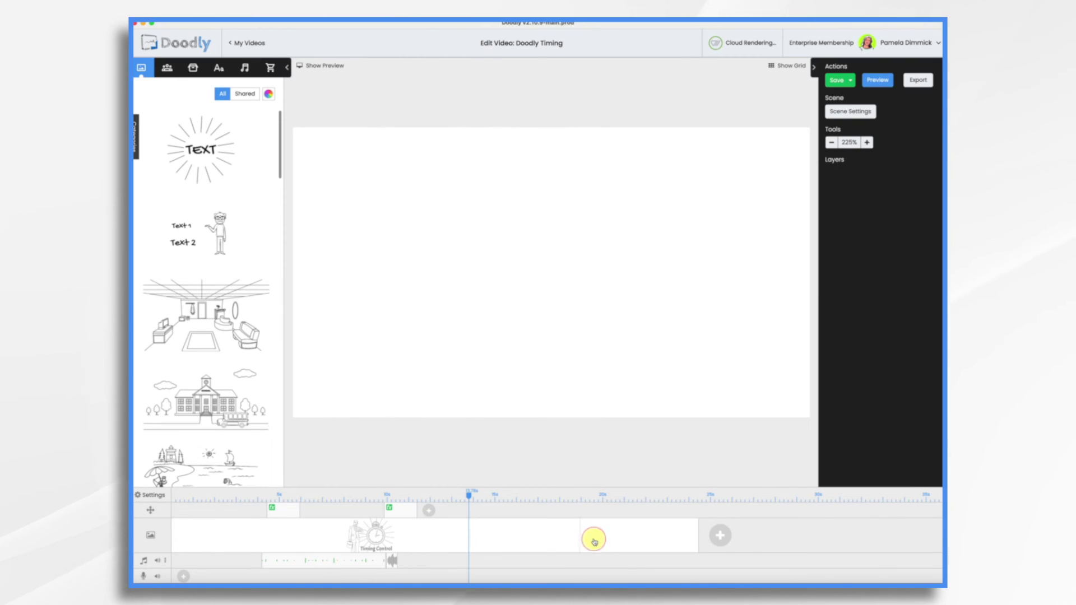
click(218, 67)
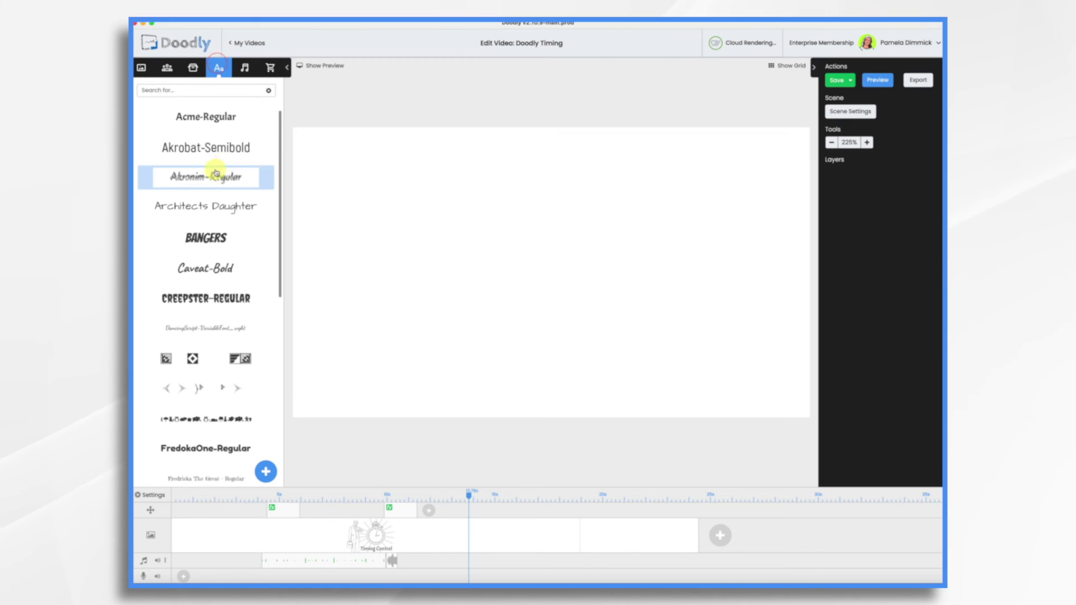
click(208, 147)
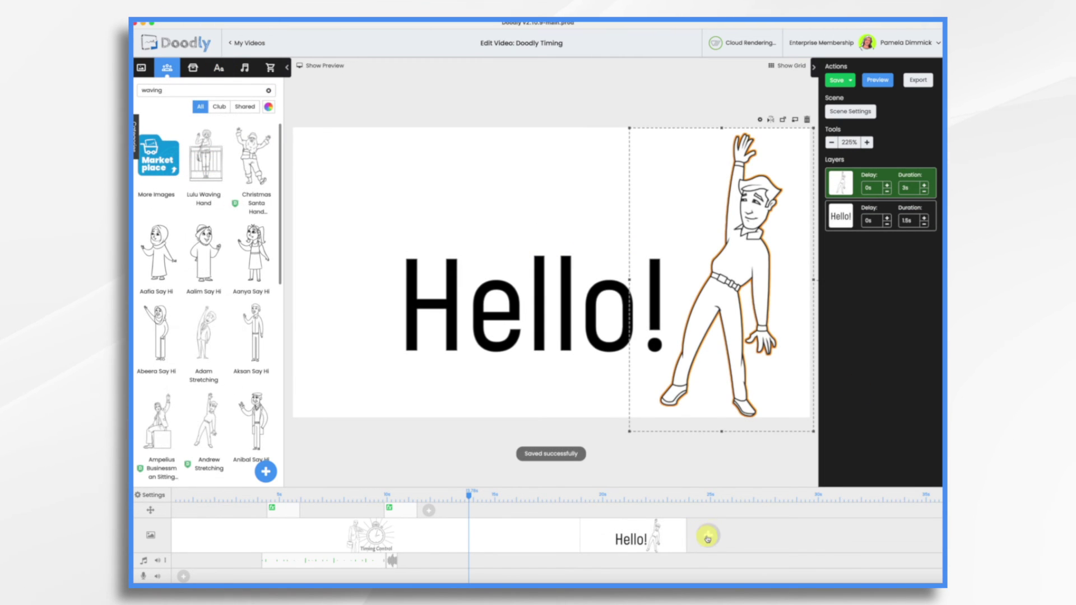
Place the Adam Stretching waving figure on the new scene's canvas
click(708, 537)
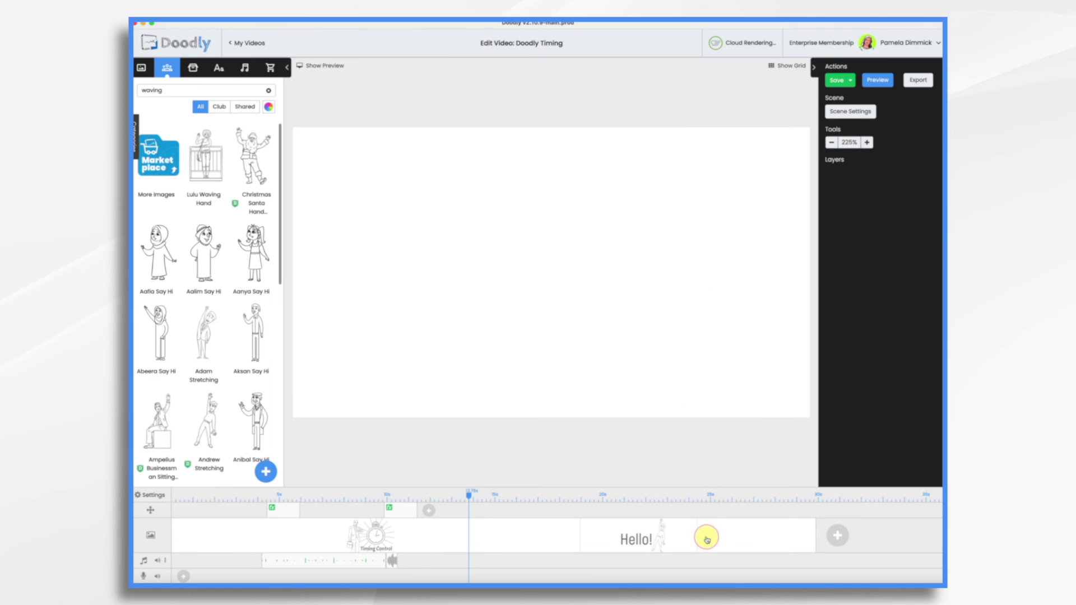
drag(205, 334, 487, 274)
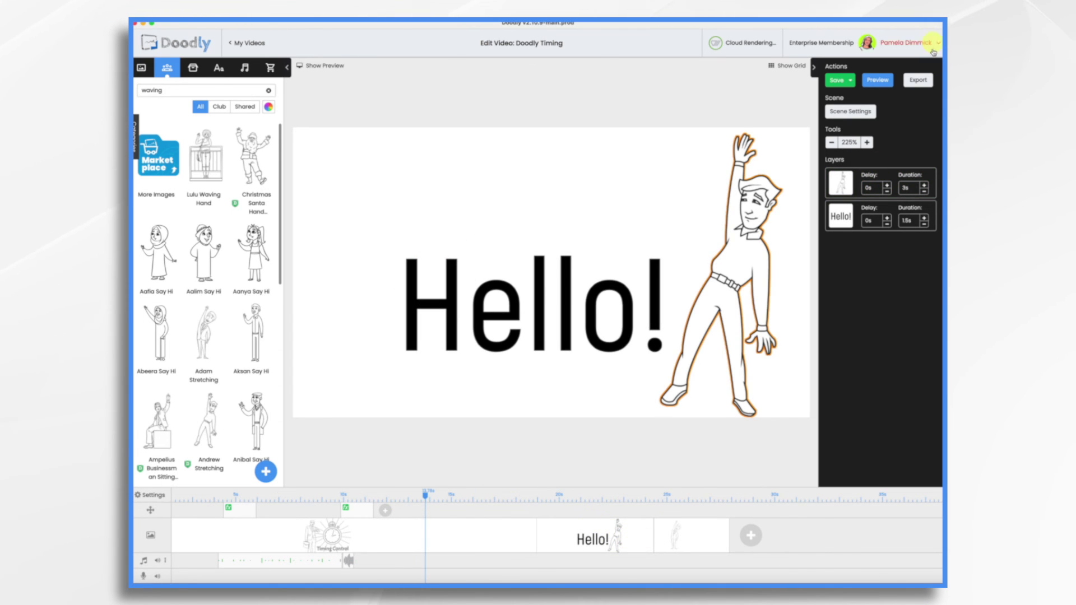
click(852, 112)
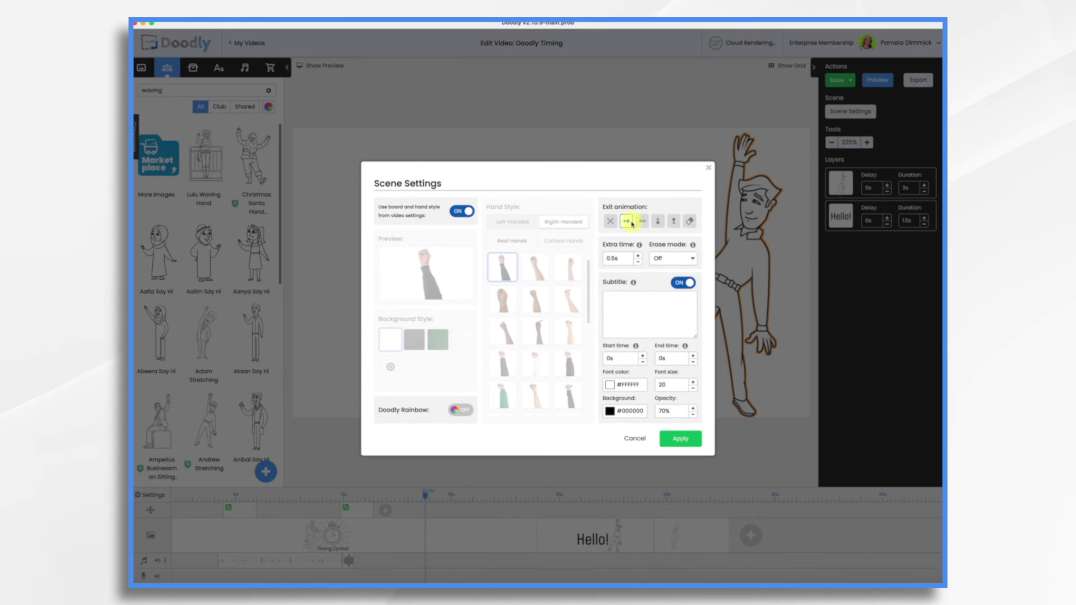
click(707, 168)
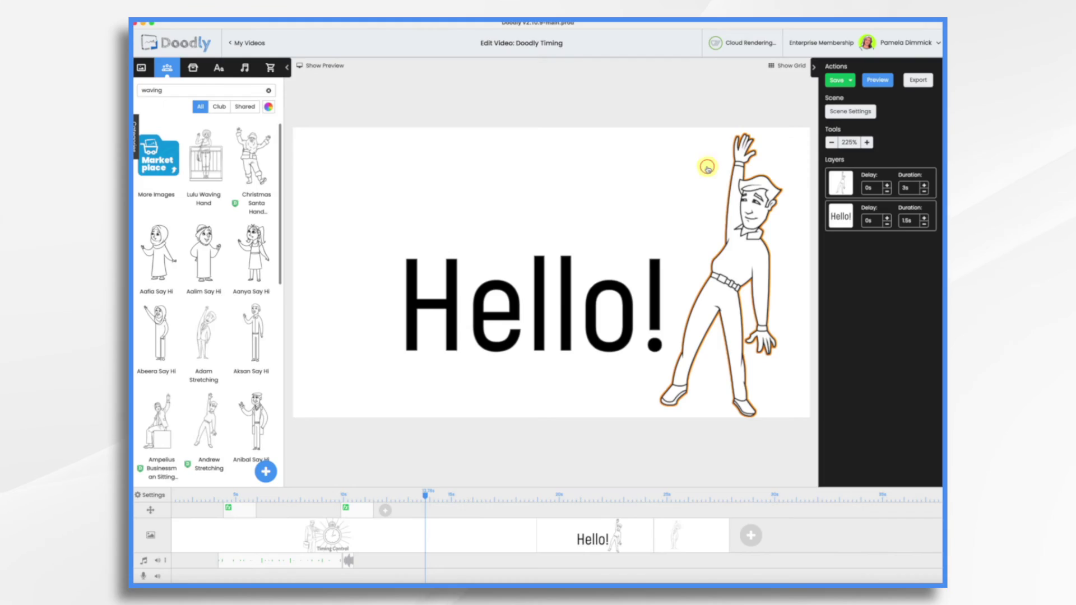
click(539, 548)
Show the preview beside the Hello! scene and play it
click(324, 70)
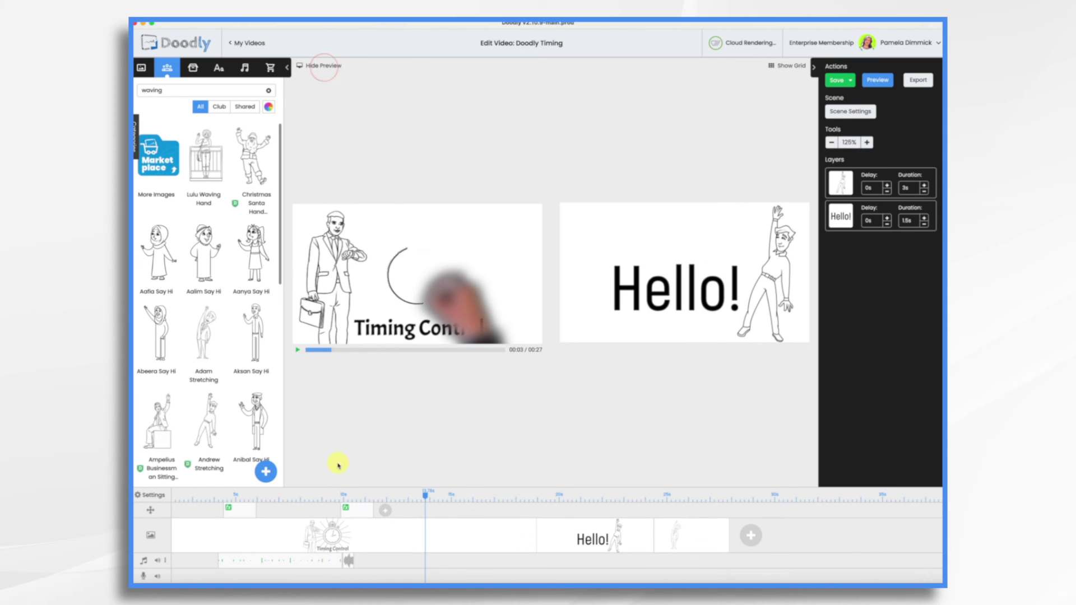
click(530, 495)
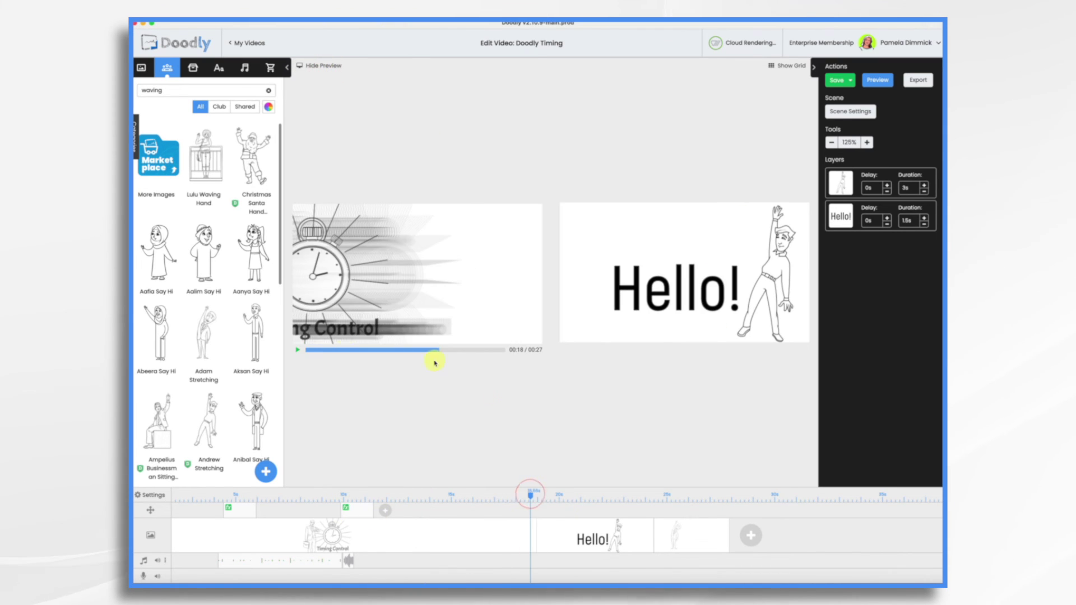
click(298, 351)
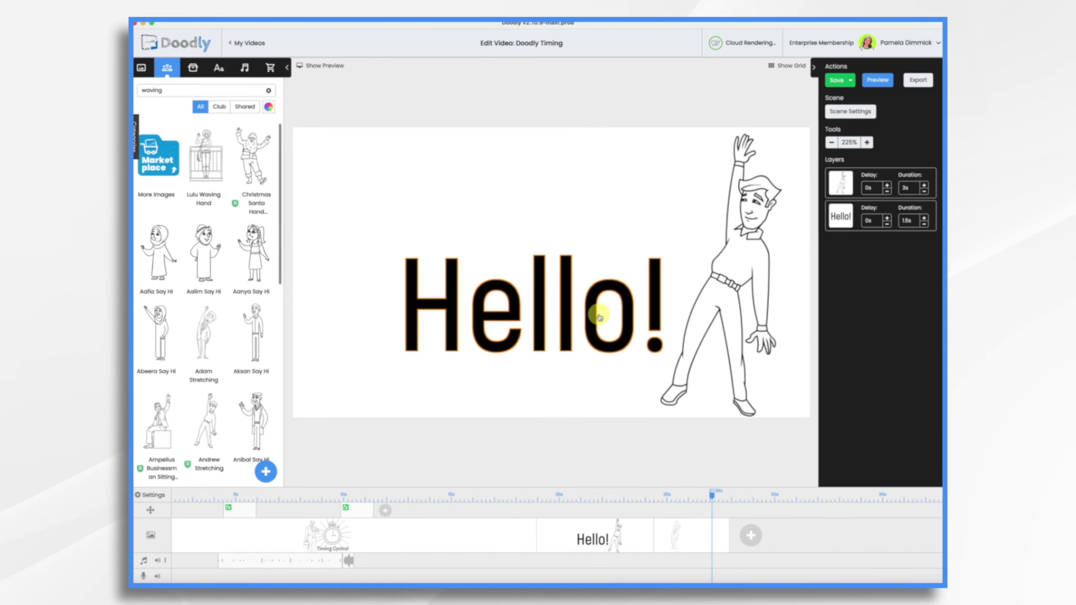
Turn the Hello! text into a word-wrapped self-introduction with name and phone number, left of the figure
drag(566, 321, 546, 242)
double_click(546, 242)
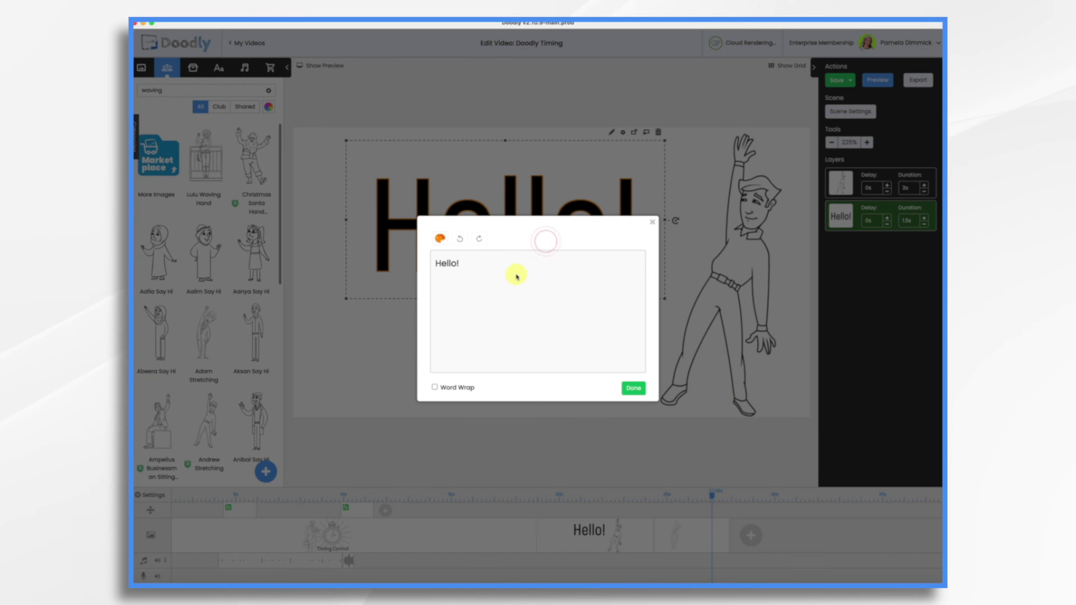
text(My name is Sam. I'm here to help)
click(608, 262)
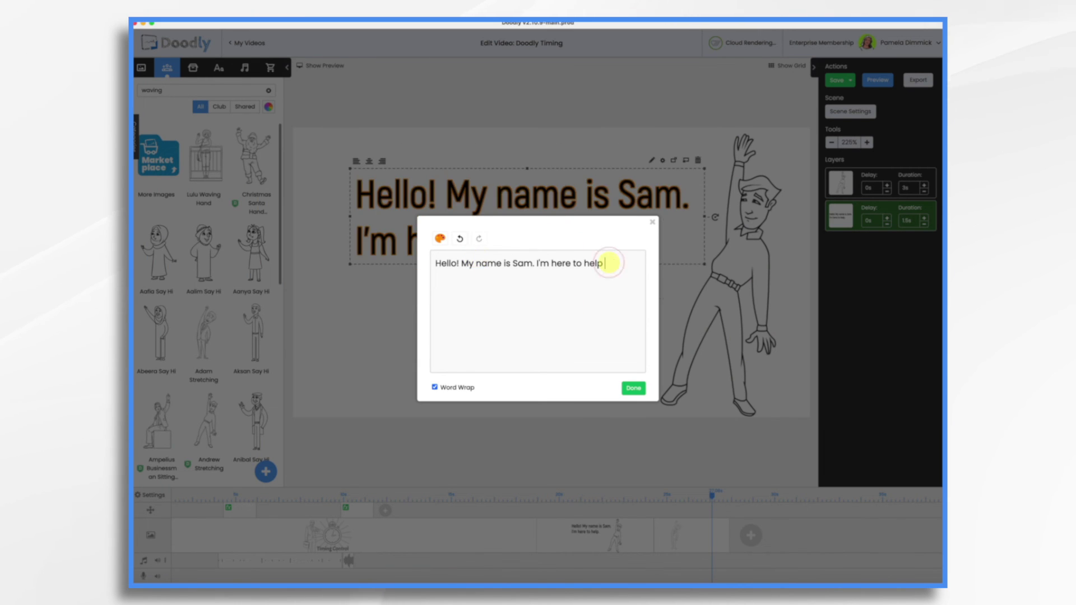
text(Call me at 555-1212)
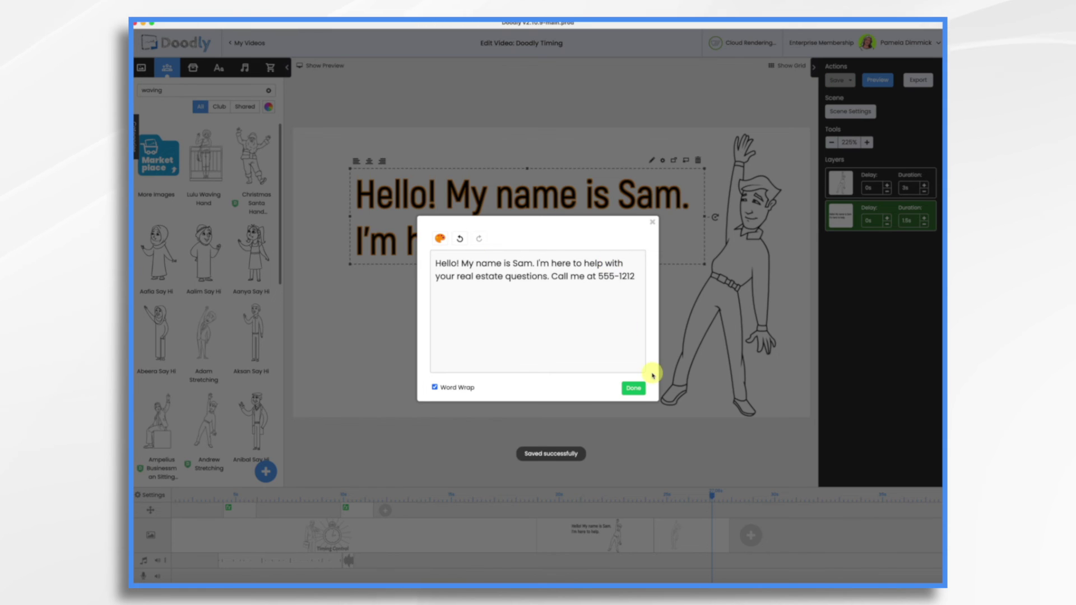
click(634, 387)
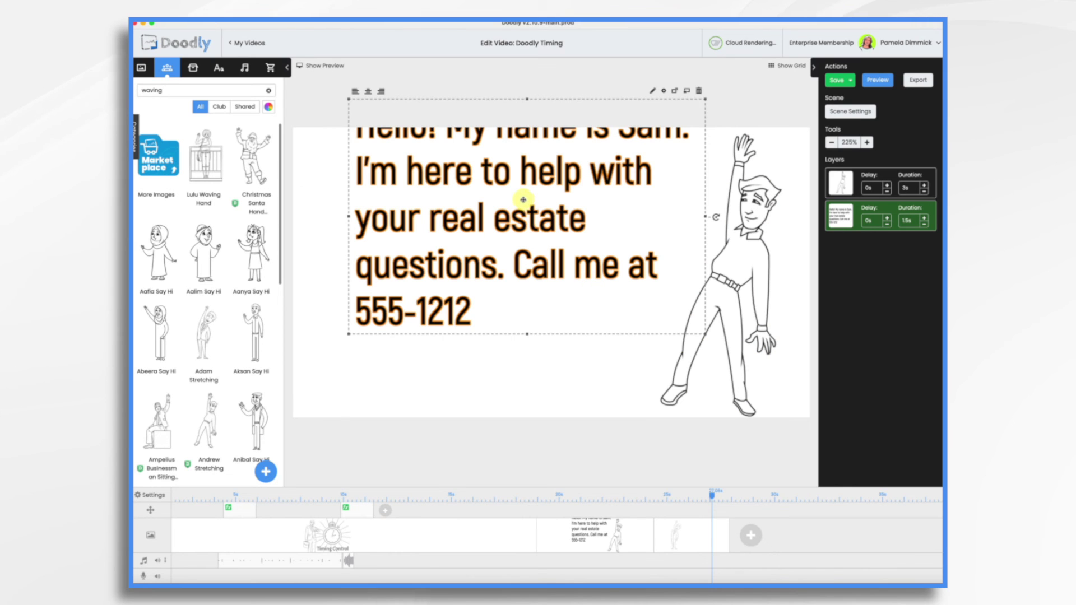
drag(514, 192, 502, 252)
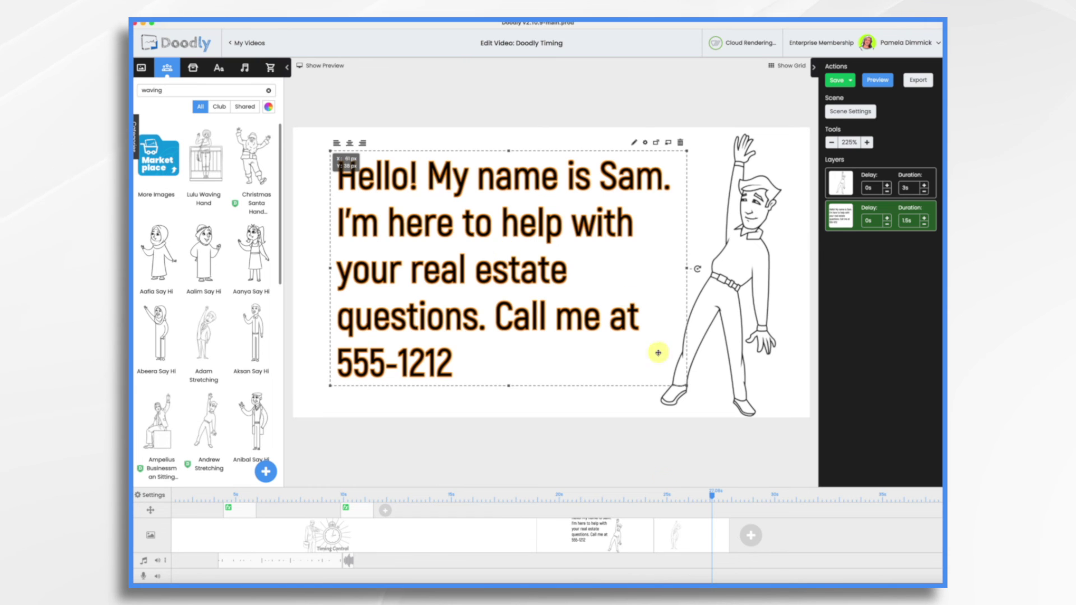
click(556, 496)
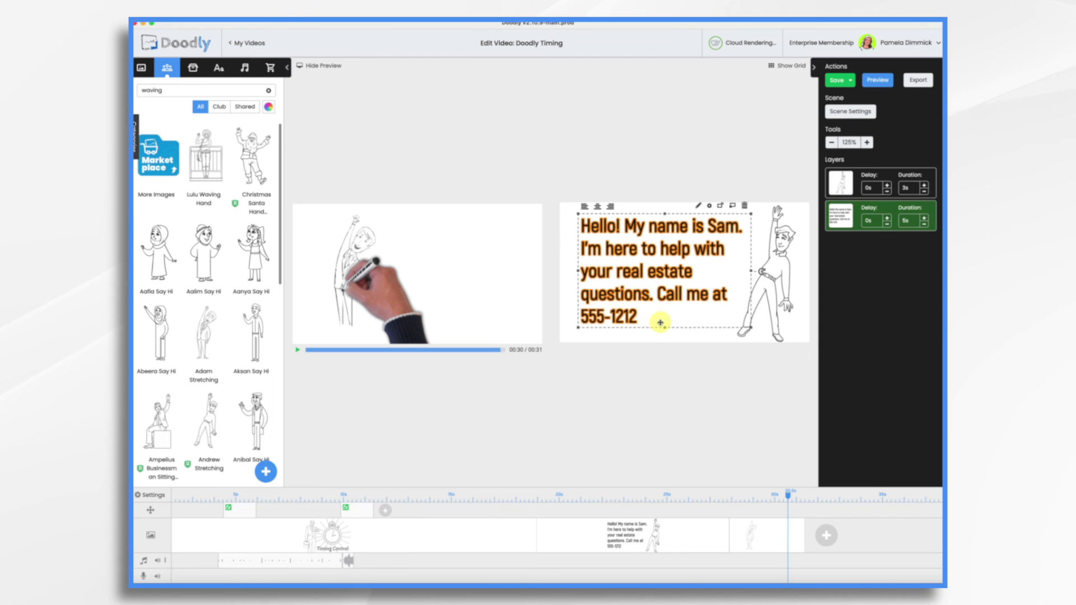
Give the Hello! scene 5s of extra time before its exit
click(861, 114)
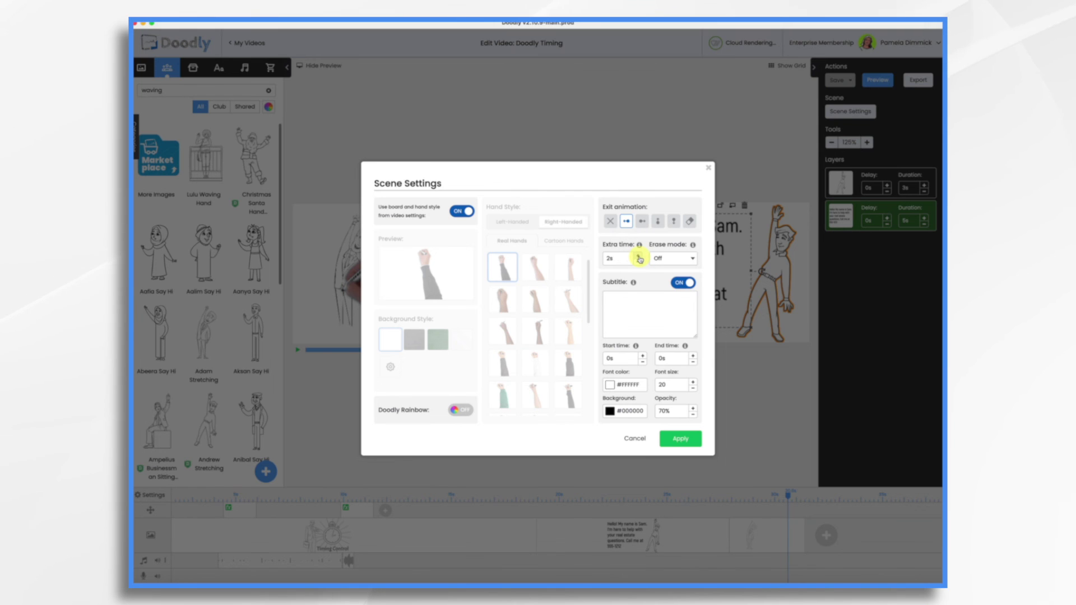
click(638, 257)
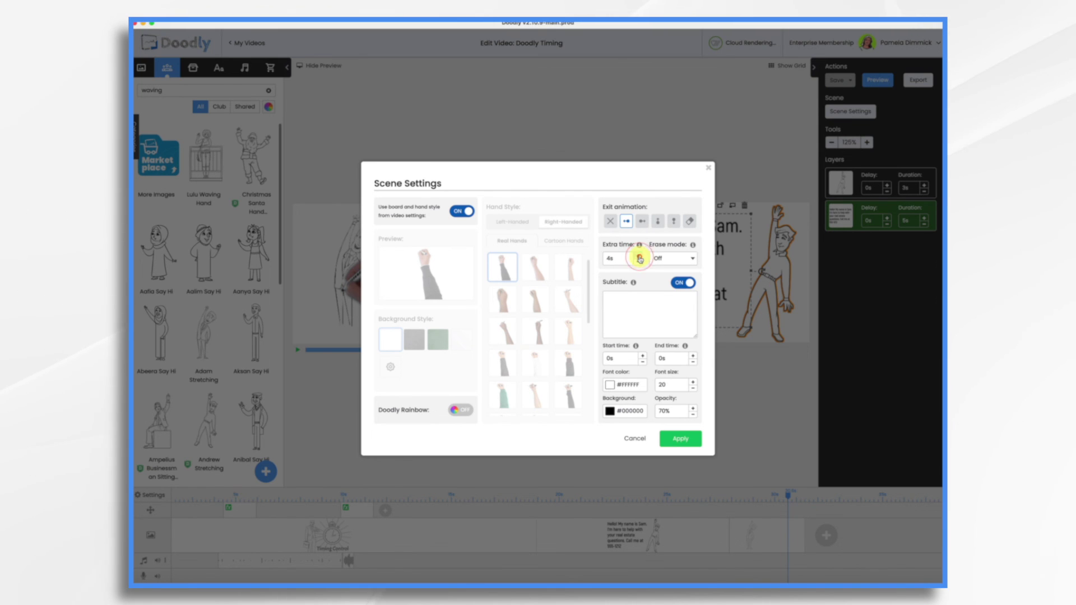
click(638, 257)
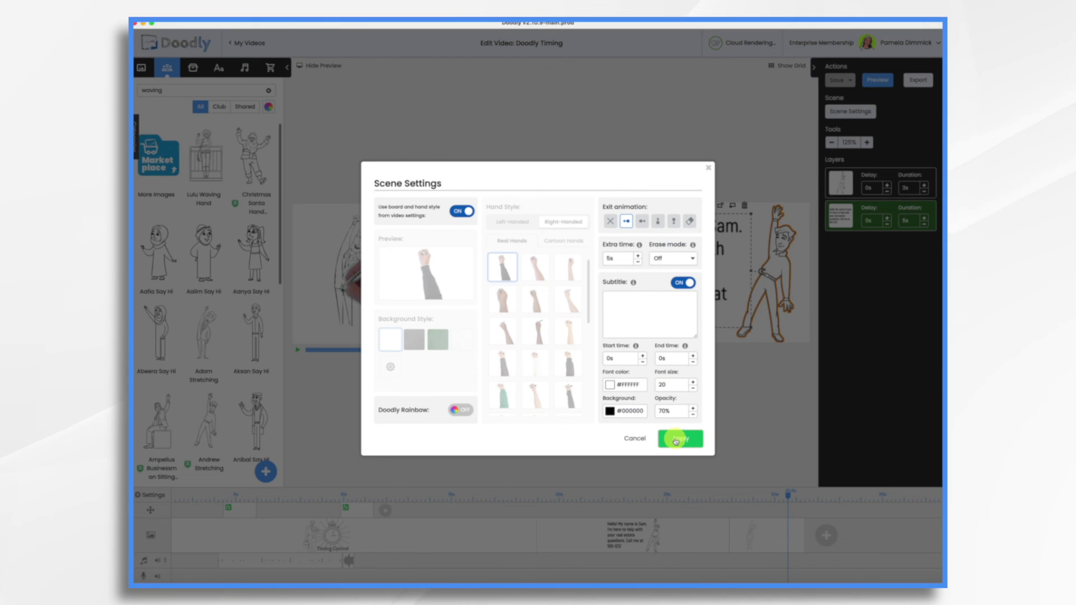
click(680, 439)
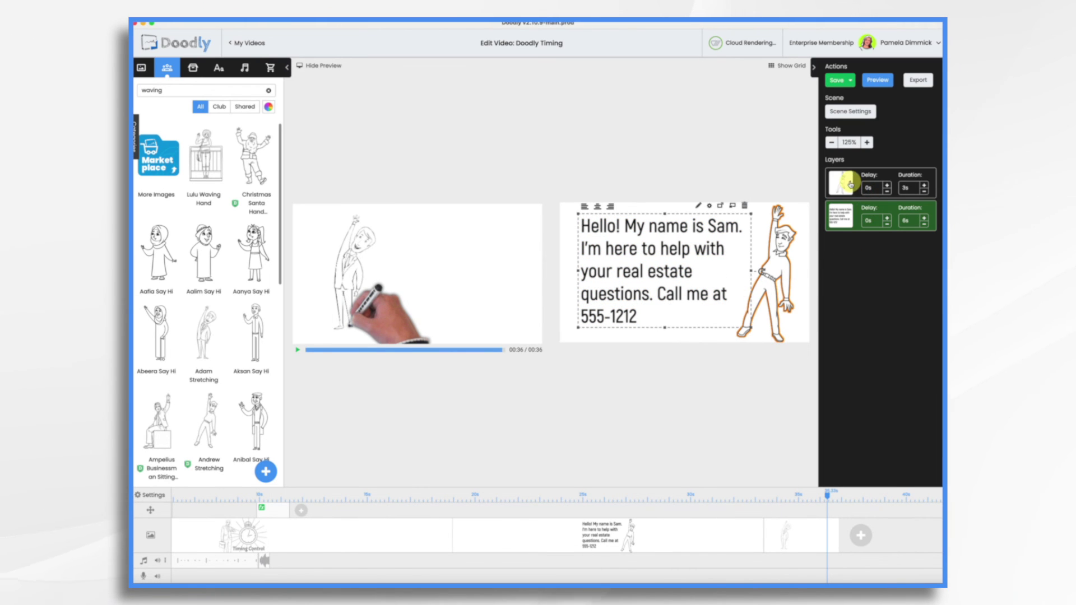
Move the figure layer below the text so the text draws first, then play the preview from about 19s
drag(850, 183, 843, 219)
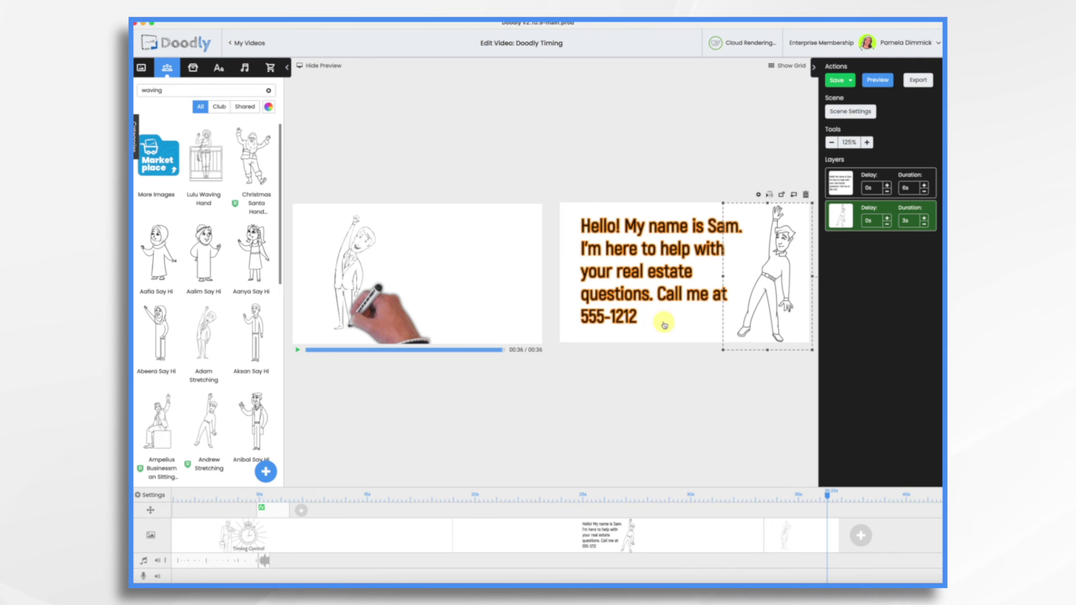
click(457, 495)
click(298, 349)
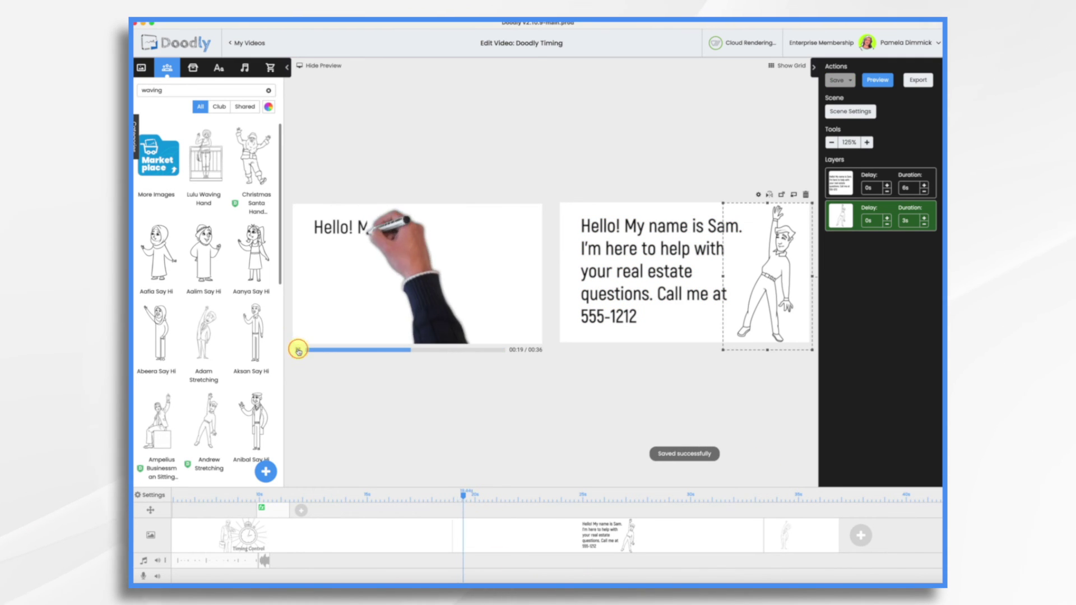